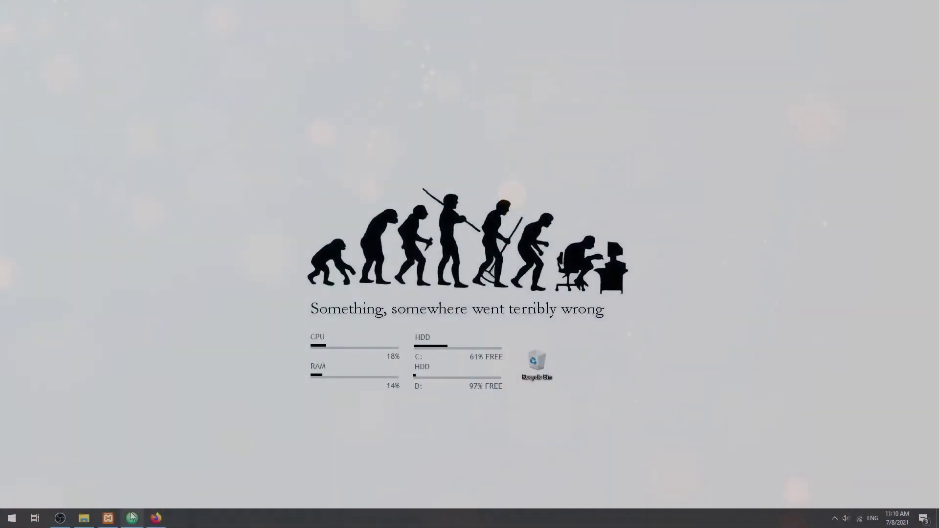
type("localhost/pma/")
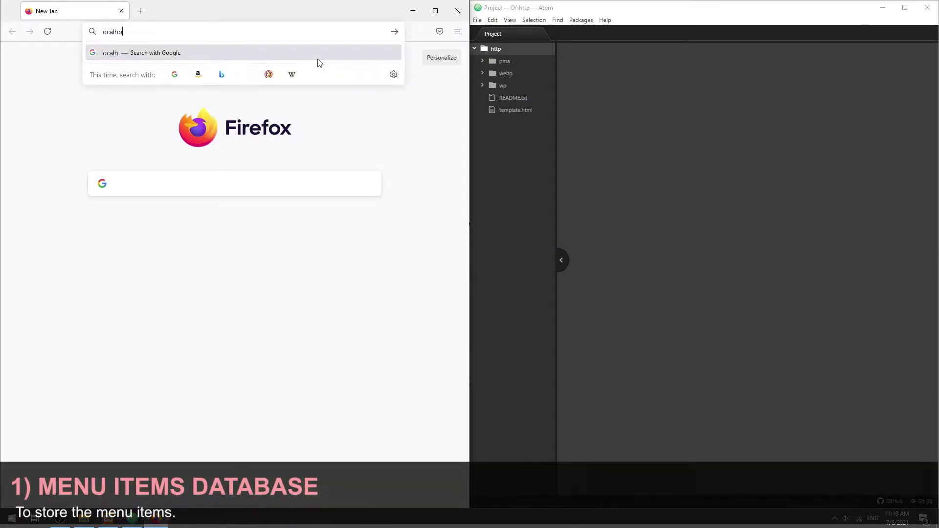
- Start a 'menu' table in the test database with item_id as auto-increment primary key
key("Return")
left_click(29, 157)
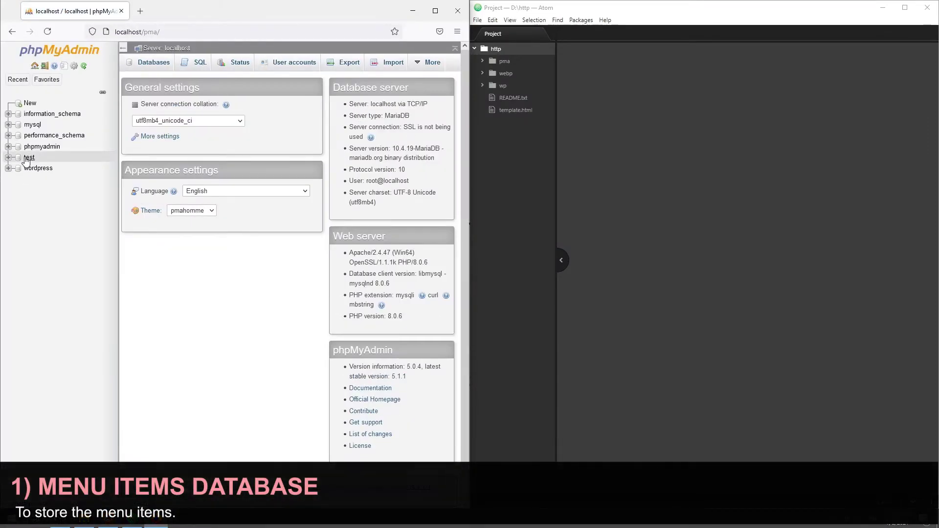
left_click(206, 136)
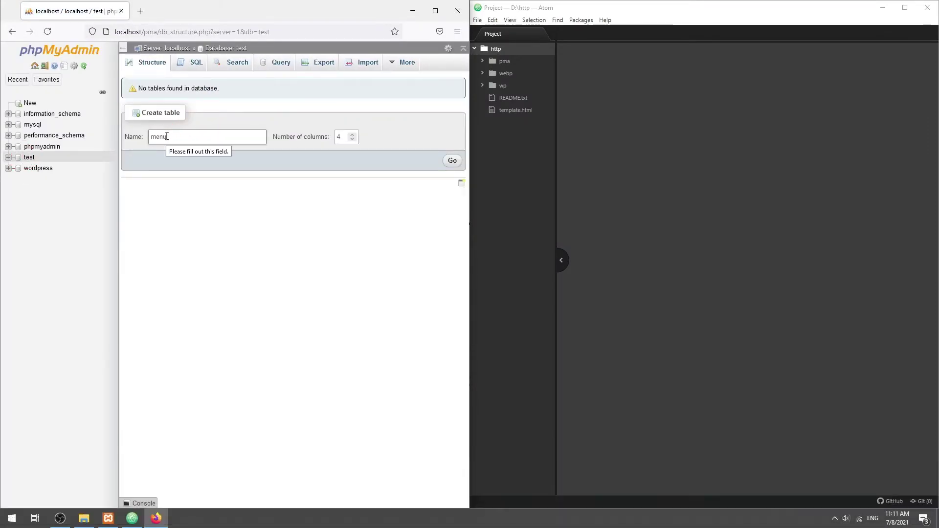
type("menu")
key("Return")
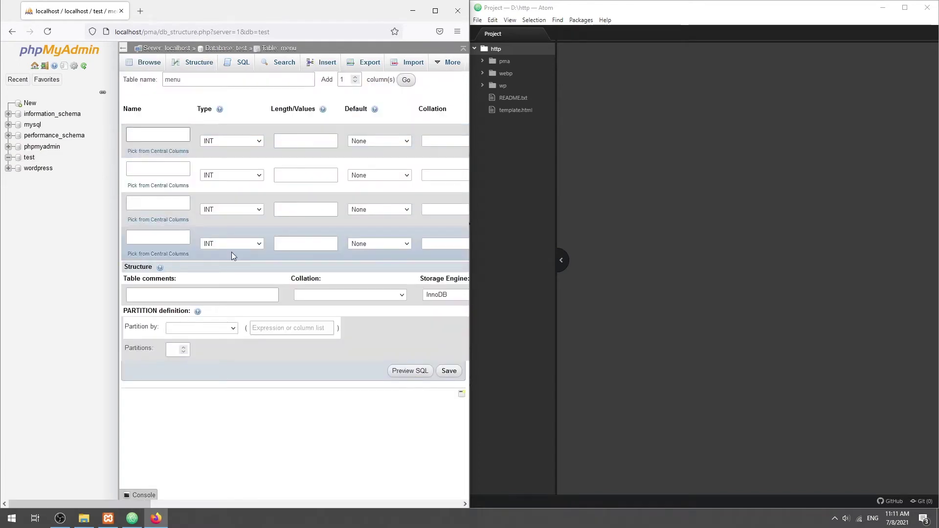
type("item_i")
type("d")
left_click(436, 10)
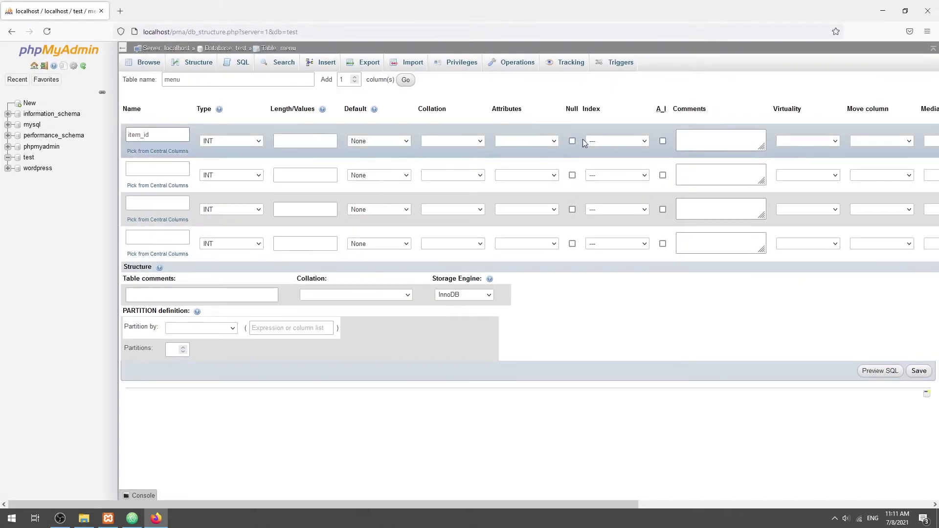
left_click(663, 141)
left_click(148, 168)
type("item_text")
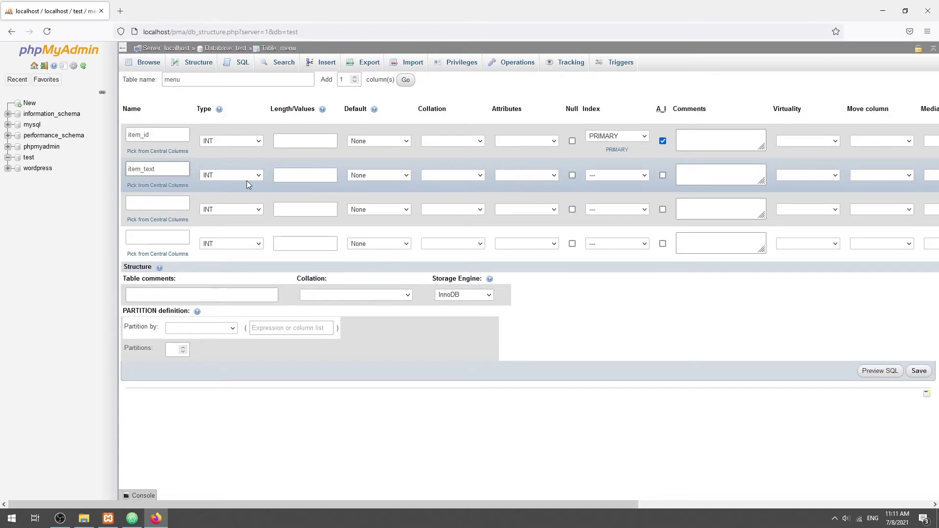
- Define item_text and item_link as VARCHAR(255) columns and save the menu table
left_click(232, 176)
left_click(232, 205)
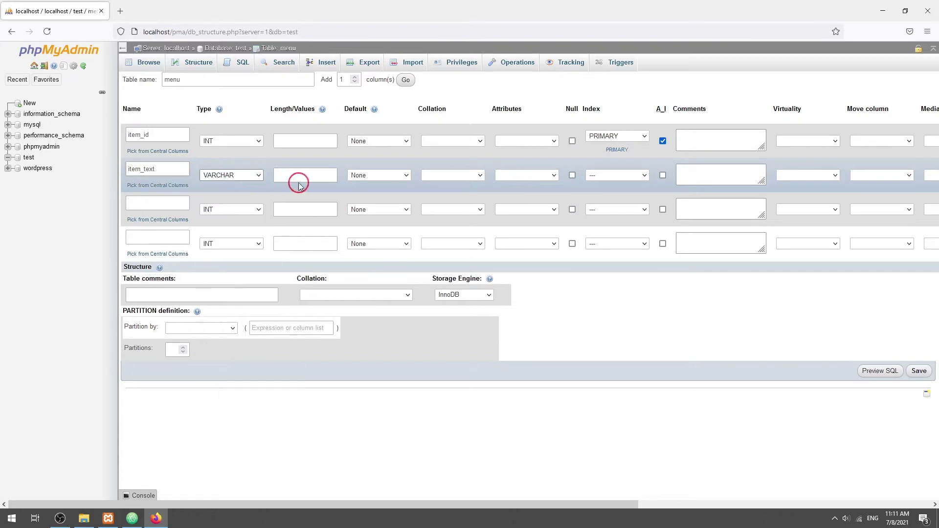
left_click(305, 175)
type("255")
left_click(164, 203)
type("item_link")
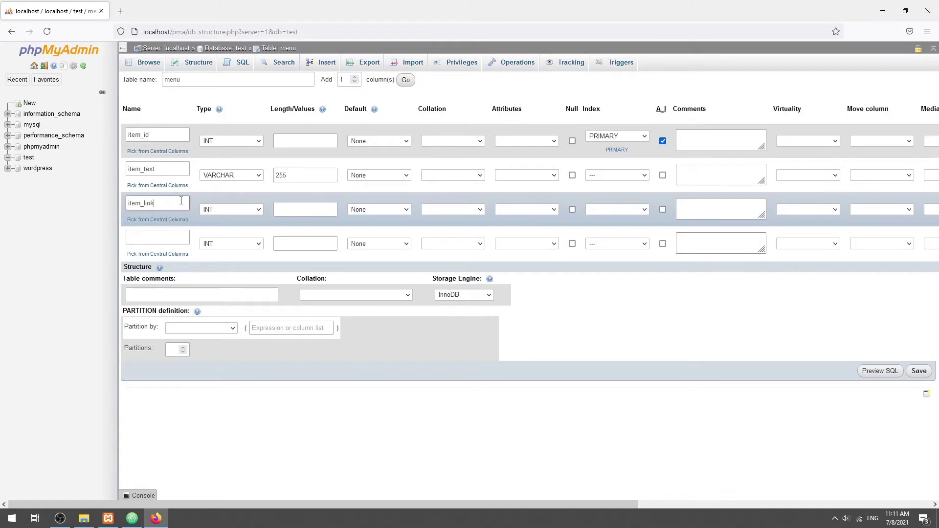
left_click(232, 209)
left_click(232, 240)
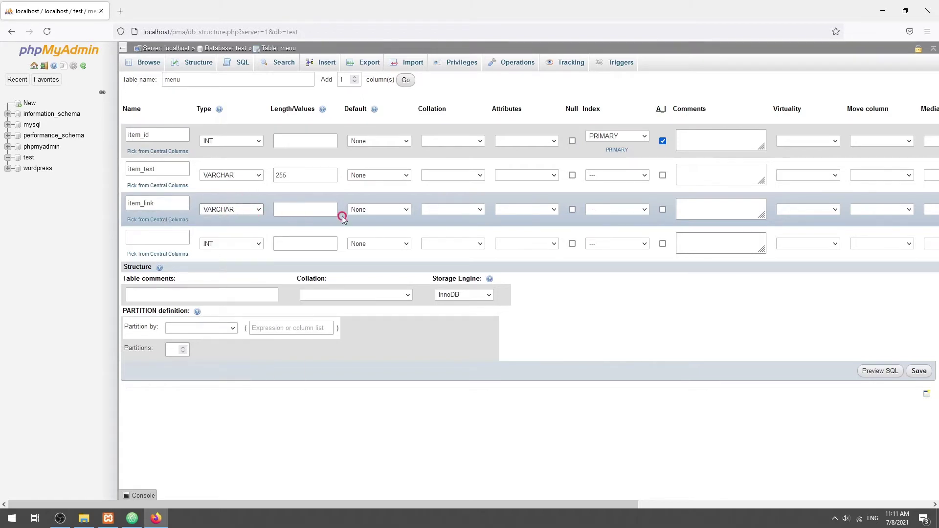
left_click(325, 210)
type("255")
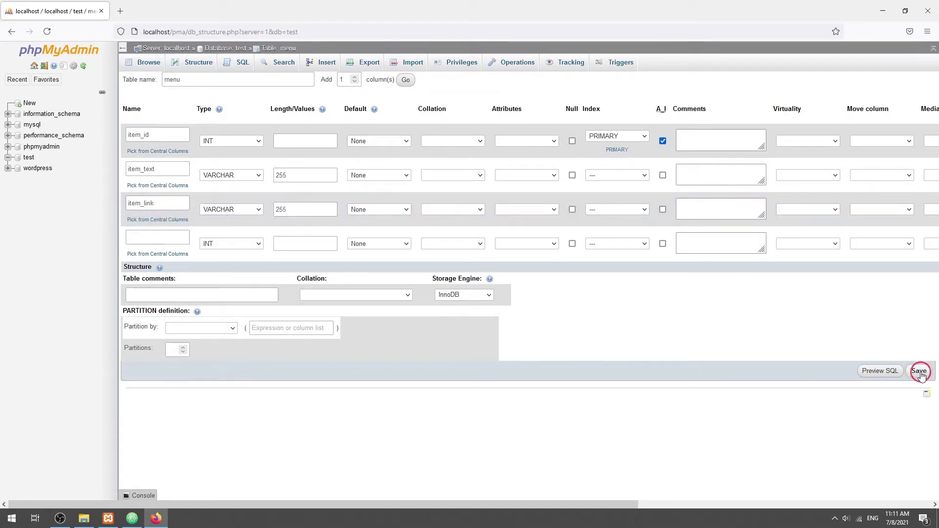
left_click(919, 370)
- Insert the Home (/) and Blog (blog/) rows into the menu table
left_click(326, 62)
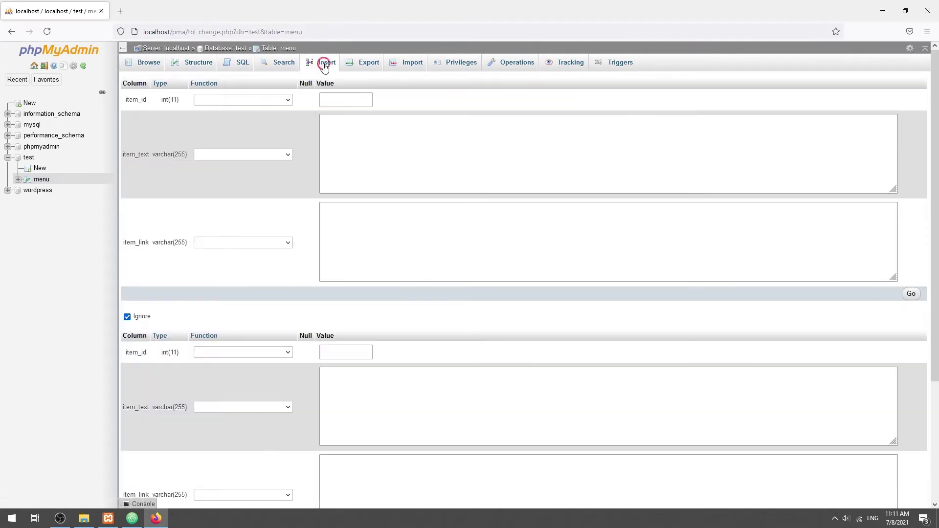
left_click(390, 159)
left_click(390, 160)
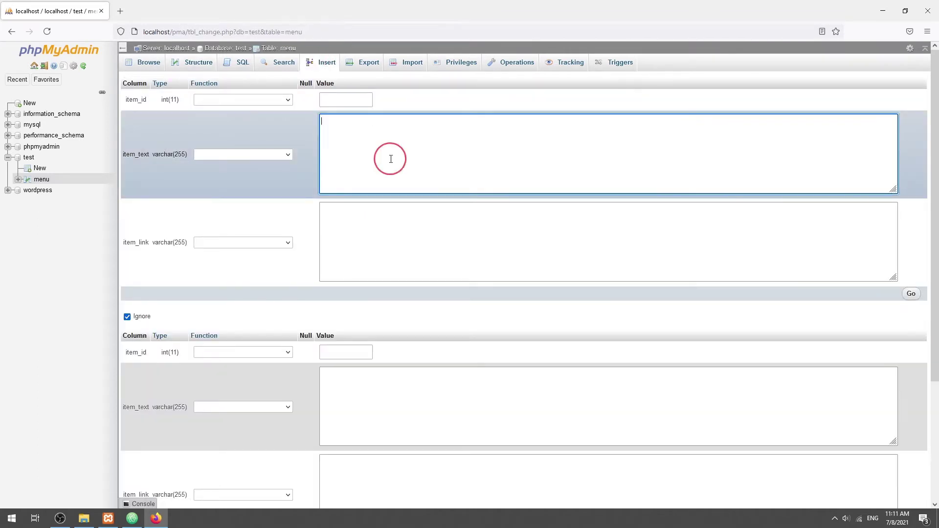
type("Home")
left_click(390, 212)
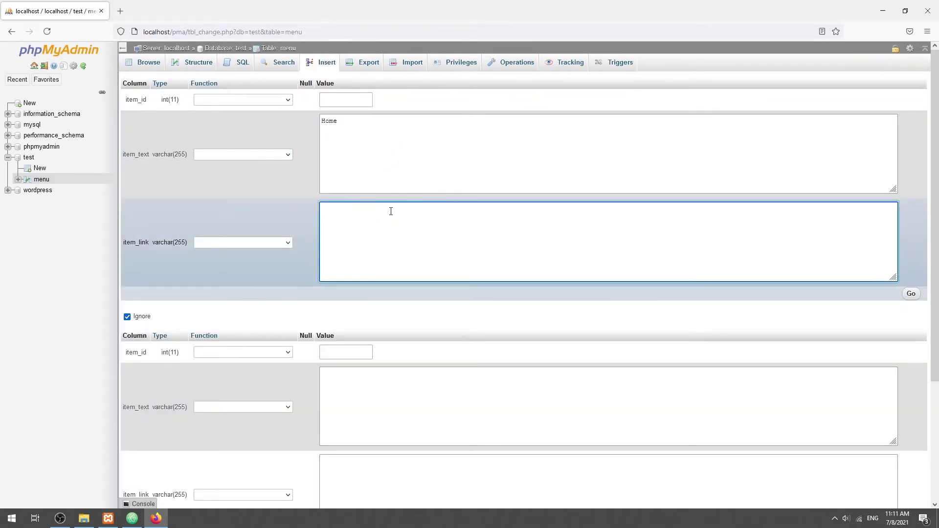
type("/")
scroll(391, 212, "down", 2)
left_click(360, 269)
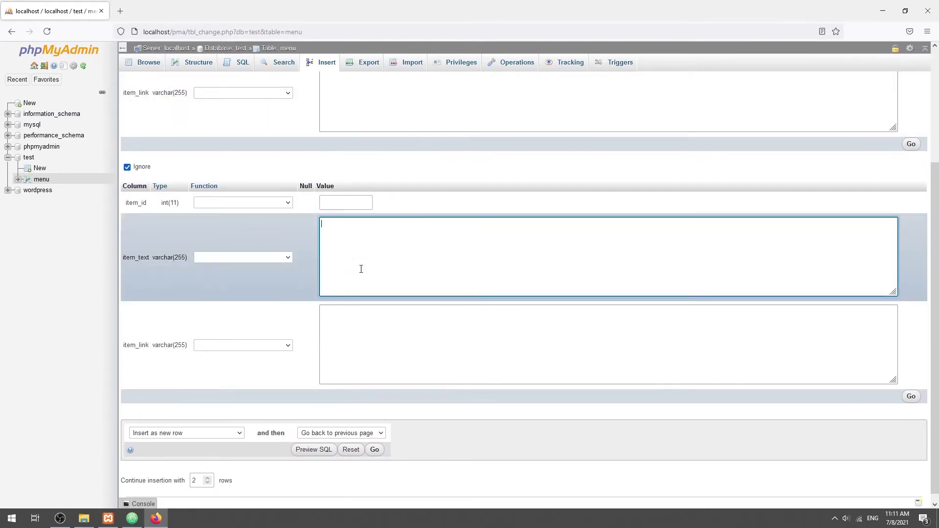
type("Blog")
key("Tab")
type("blog/")
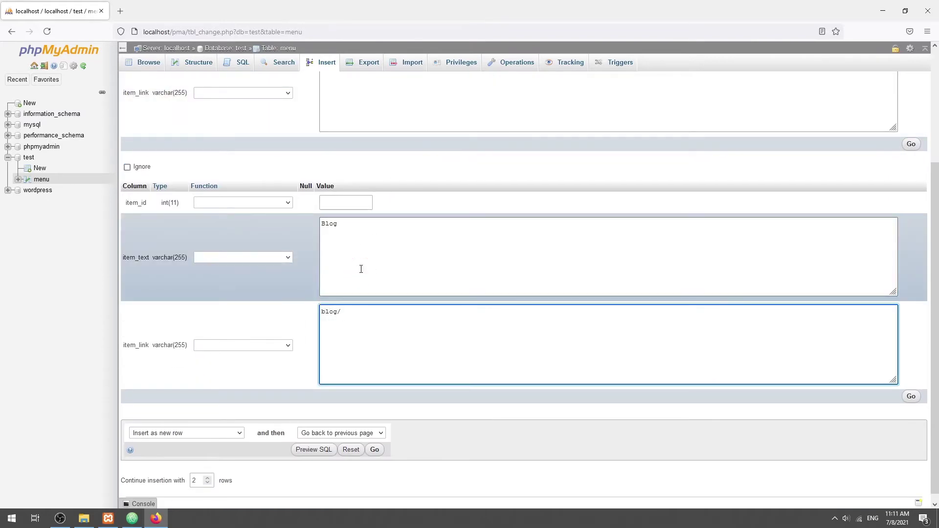
left_click(910, 396)
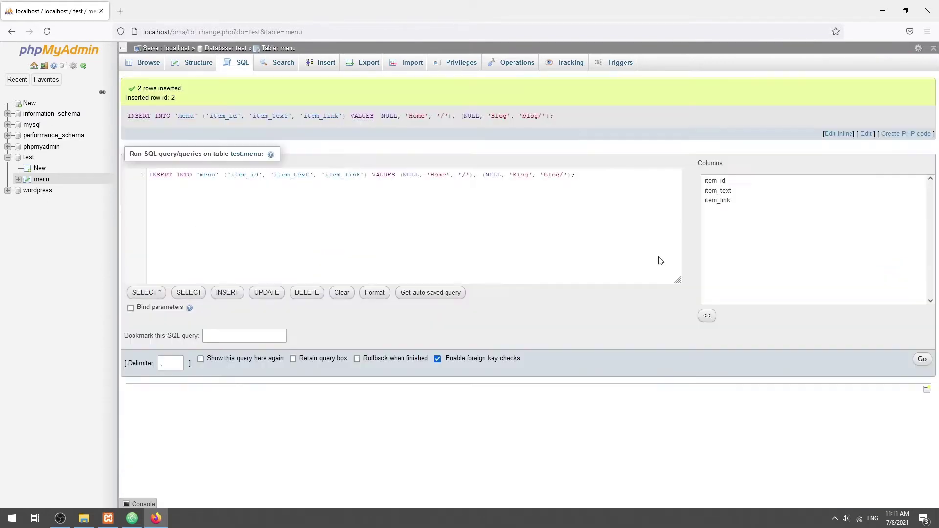
- Insert the Products (products/) row and browse the menu table's rows
left_click(326, 62)
left_click(411, 165)
type("Products")
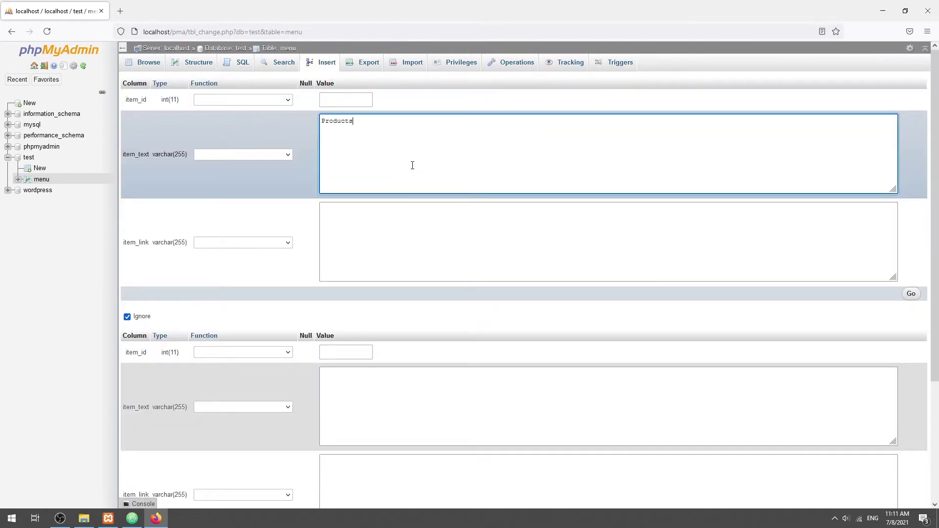
left_click(426, 265)
type("products/")
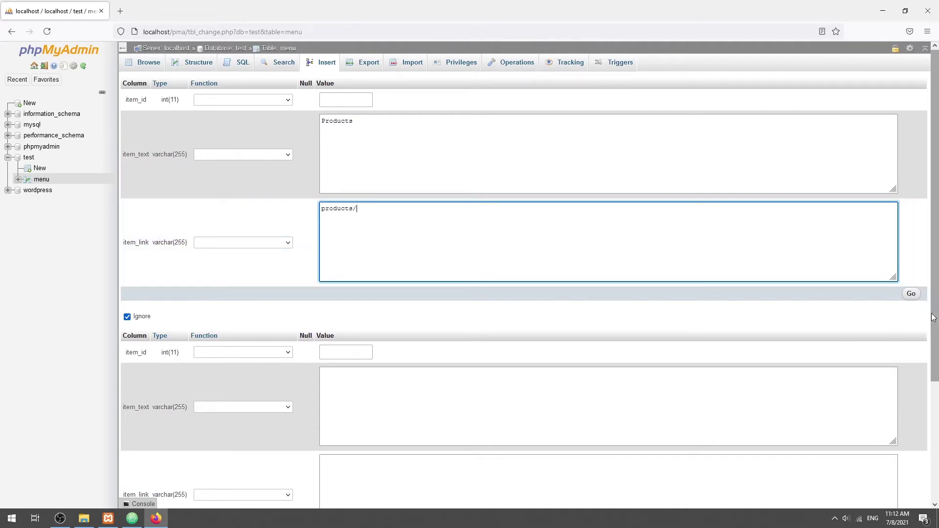
left_click(910, 294)
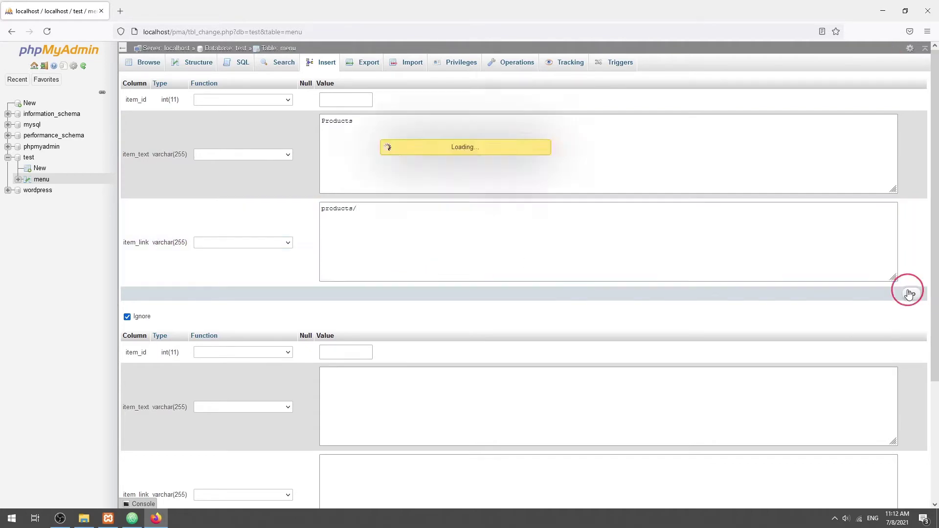
left_click(148, 62)
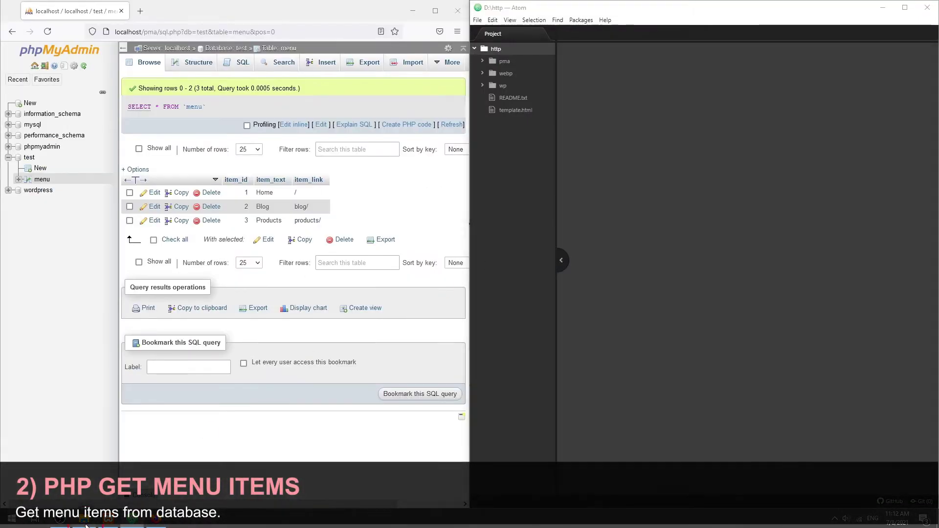
- Create an empty menu.php in the http folder and open it in Atom
left_click(87, 523)
right_click(351, 298)
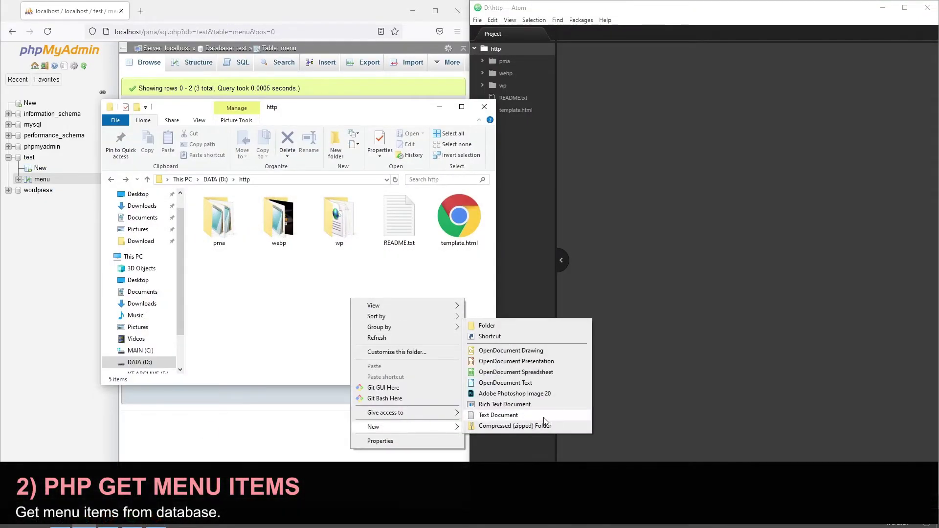
left_click(545, 416)
type("menu.php")
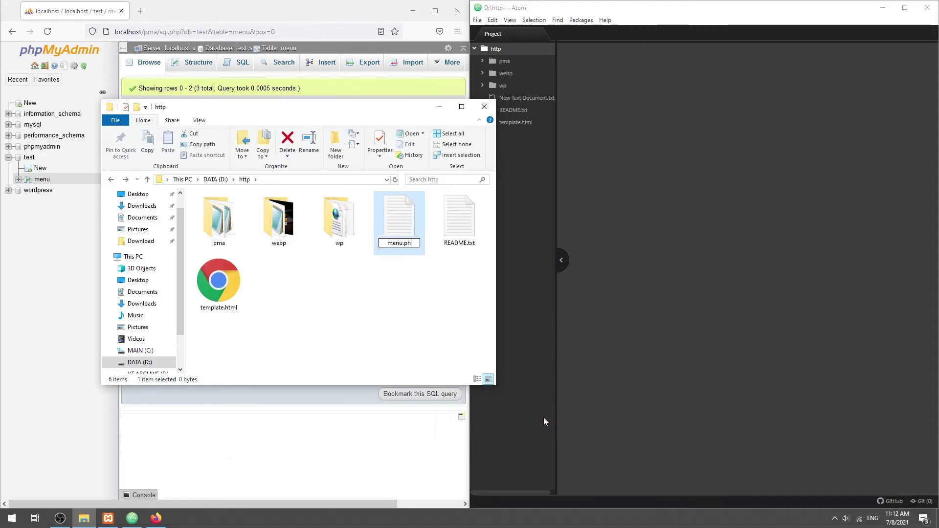
key("Return")
key("Return")
left_click_drag(400, 221, 690, 44)
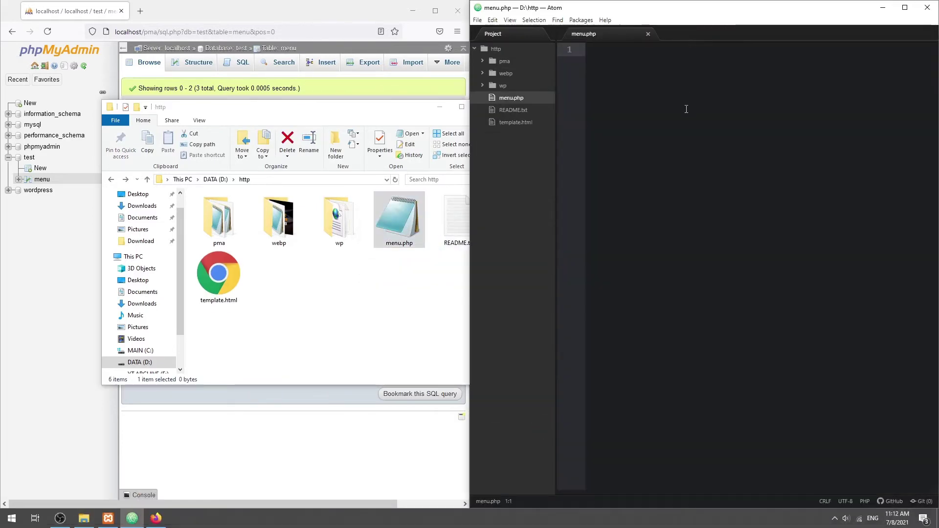
type("<?php")
- Add the $db database setting variables below the PHP opening tag
key("Return")
type("//")
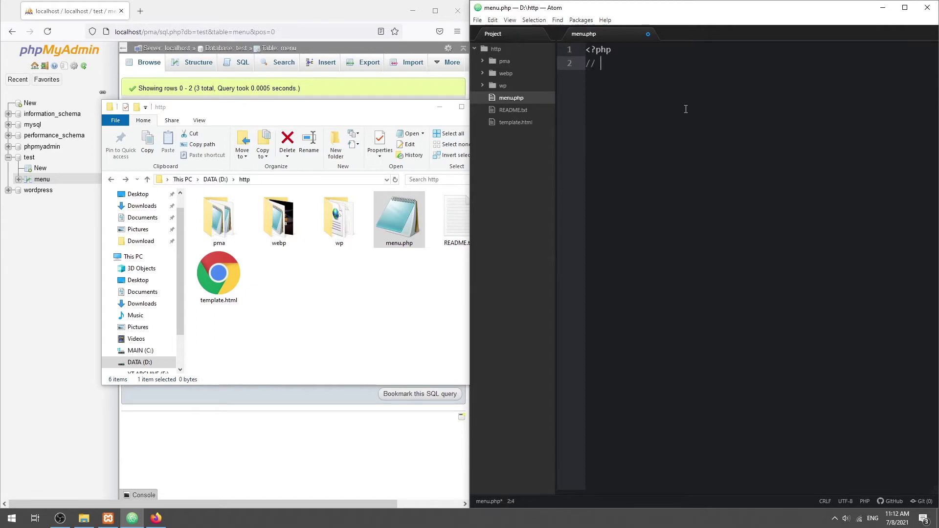
type("CONNECT TO DATABASE")
key("Return")
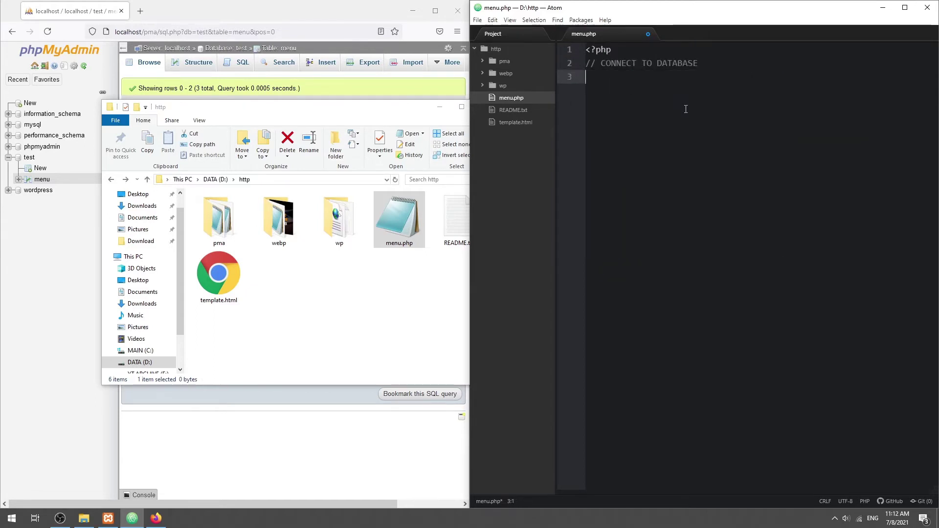
type("$db = \"\";")
key("ctrl+shift+d")
key("ctrl+shift+d")
key("ctrl+shift+d")
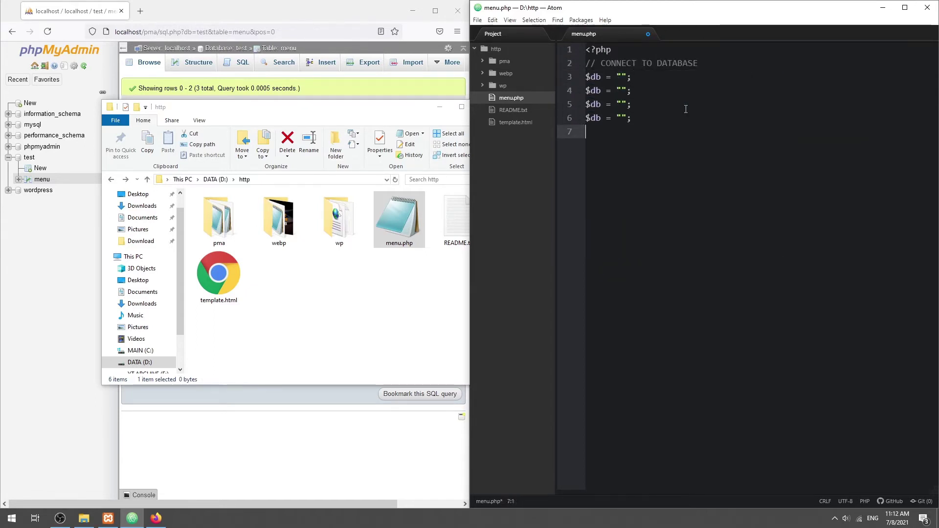
key("ctrl+shift+d")
key("Up")
key("Up")
key("Up")
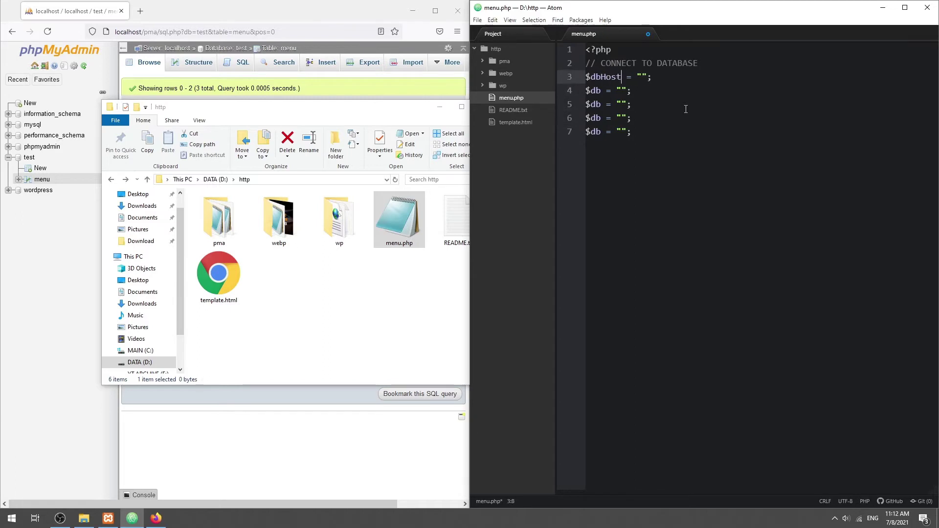
type("localhost")
key("Down")
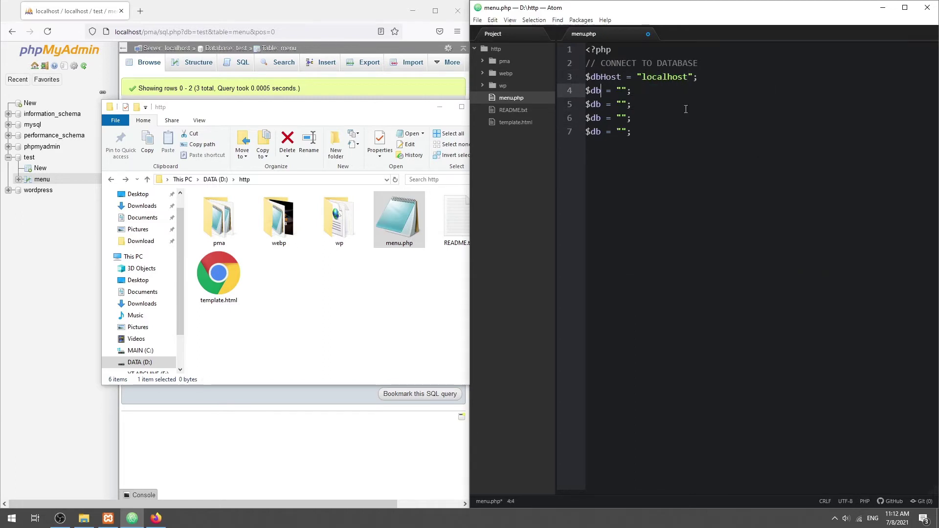
type("test")
key("Down")
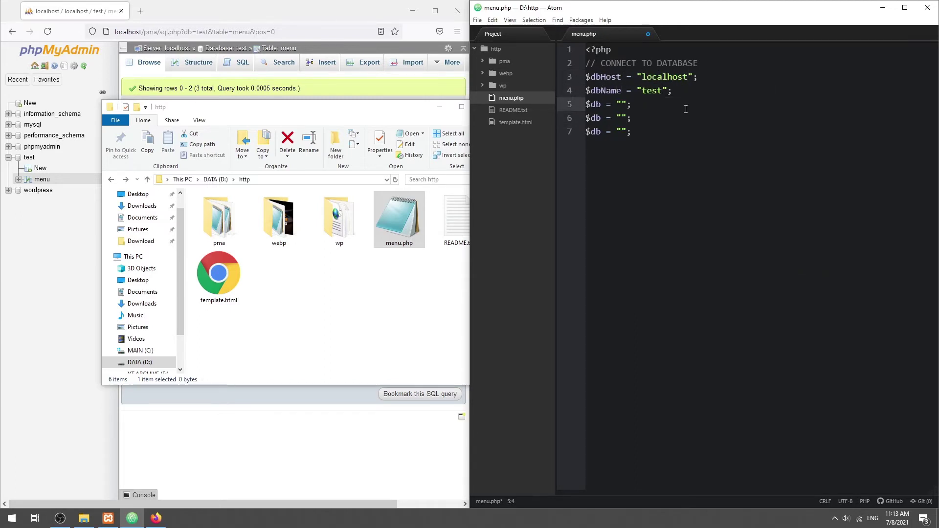
type("utf8")
key("Down")
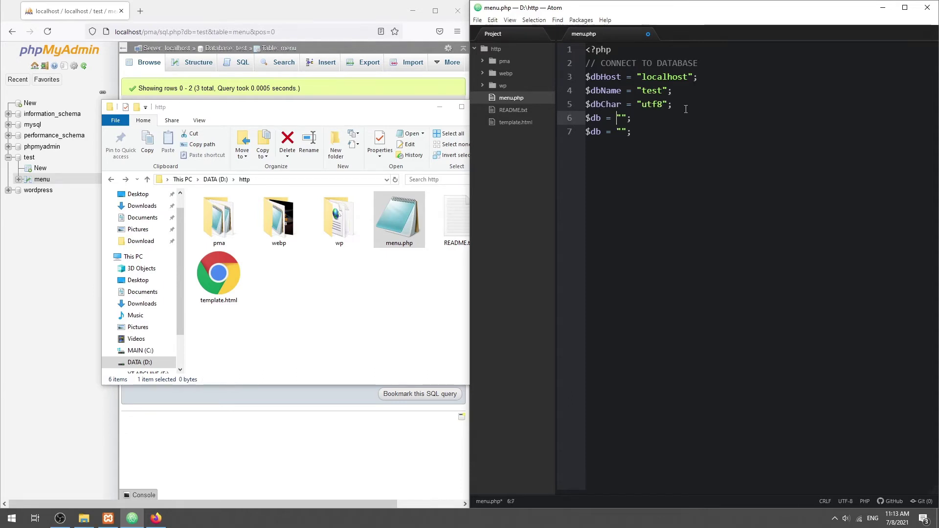
type("ot")
key("Down")
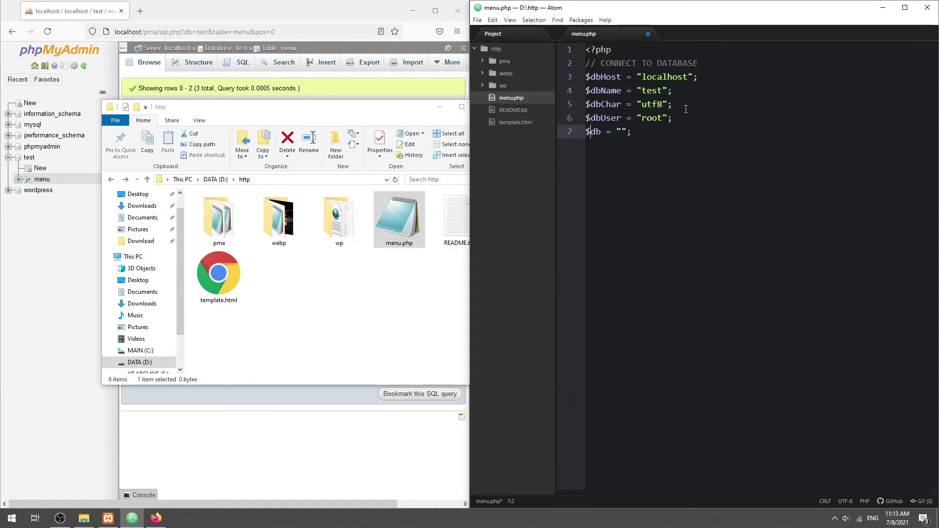
- Add an empty try/catch block and save menu.php
key("Return")
type("try {")
key("Return")
key("Return")
type("} catch ()Exception $ex) { exit")
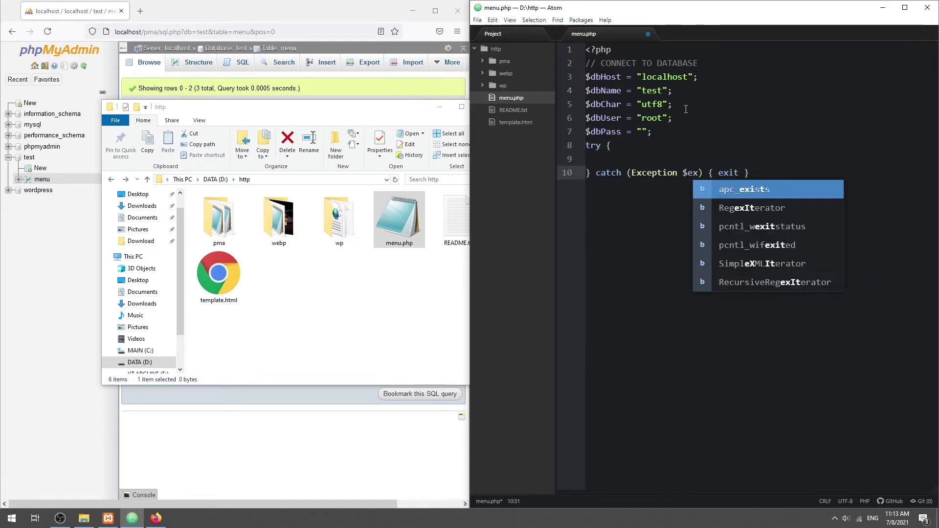
type("();")
key("Left")
key("Left")
type("->getMe")
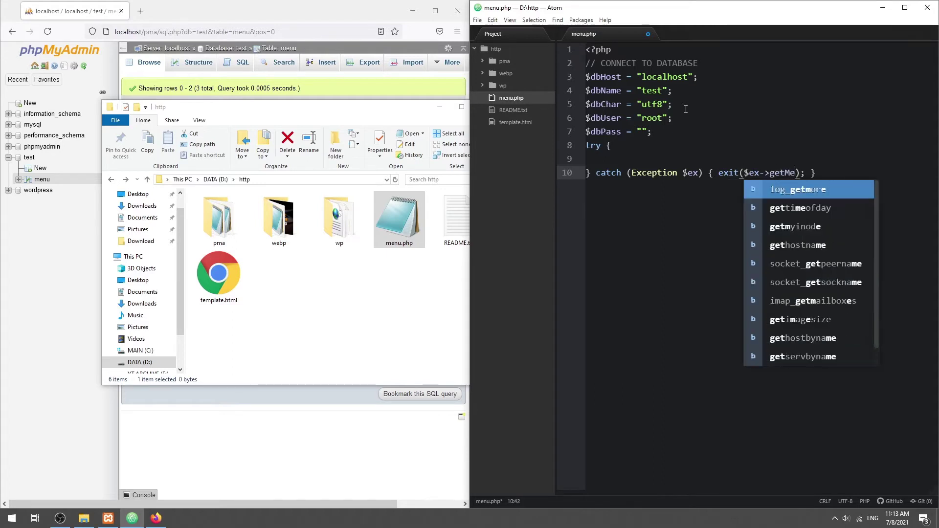
type("ssage()")
key("Up")
key("ctrl+s")
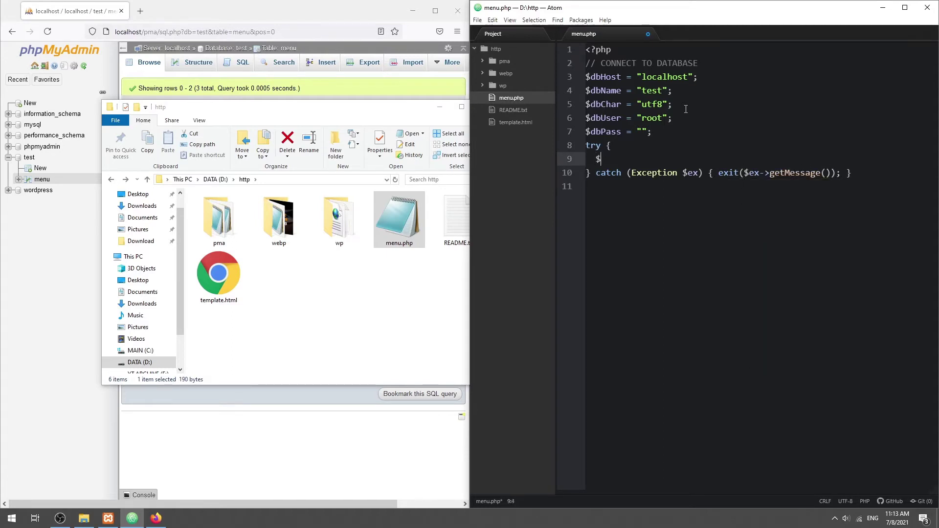
type("pdo = new PDO();")
- Create the PDO connection with ERRMODE_EXCEPTION and FETCH_ASSOC options, then start a GET MENU comment
key("Left")
key("Left")
key("Return")
type("\"mysql:host=$")
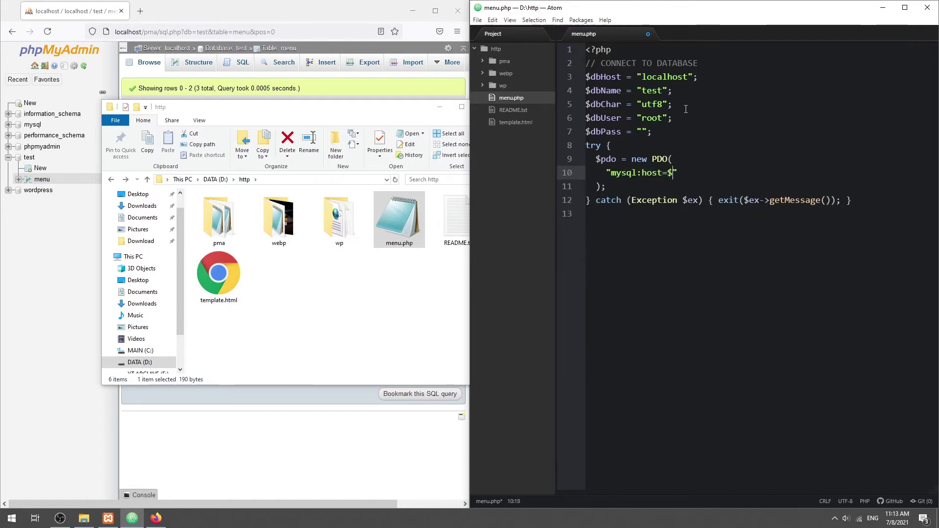
type("dbHost;")
type("dbname=$db")
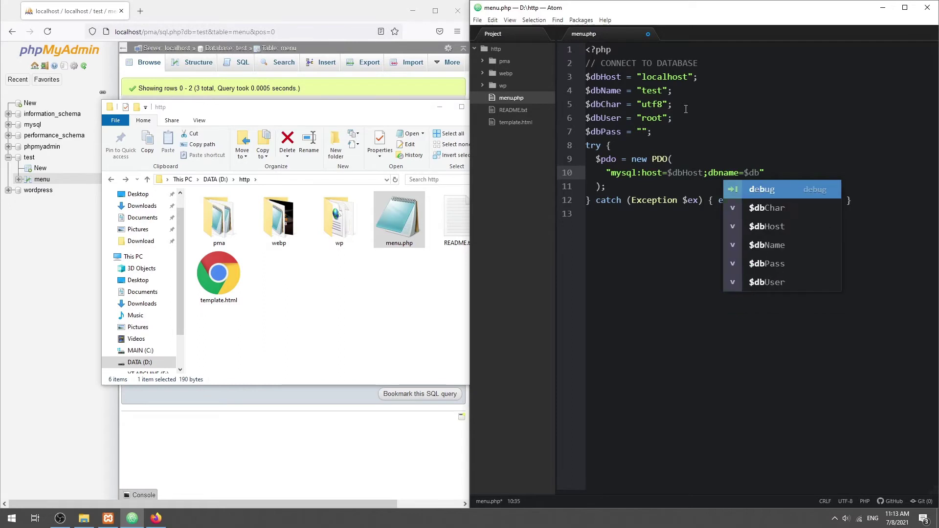
type("Name;")
type("charset=")
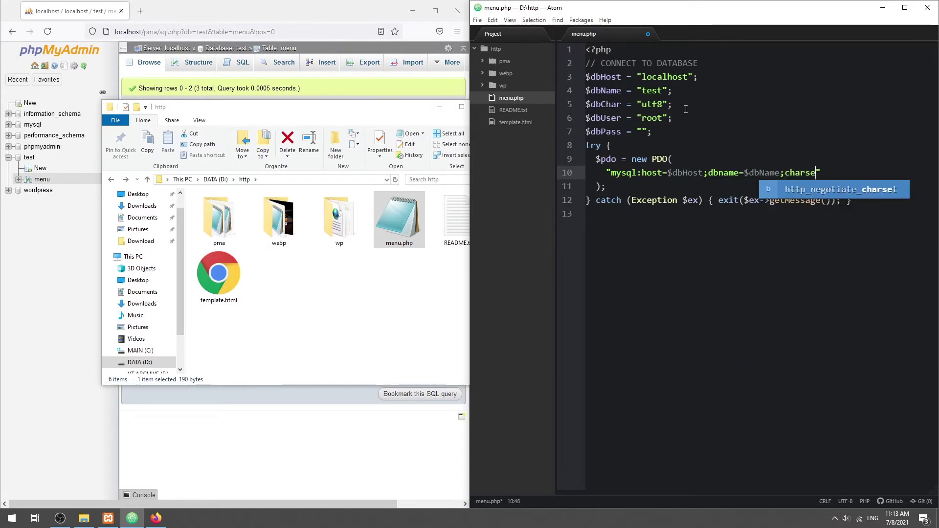
type("$dbChar\",")
key("Return")
type("$db")
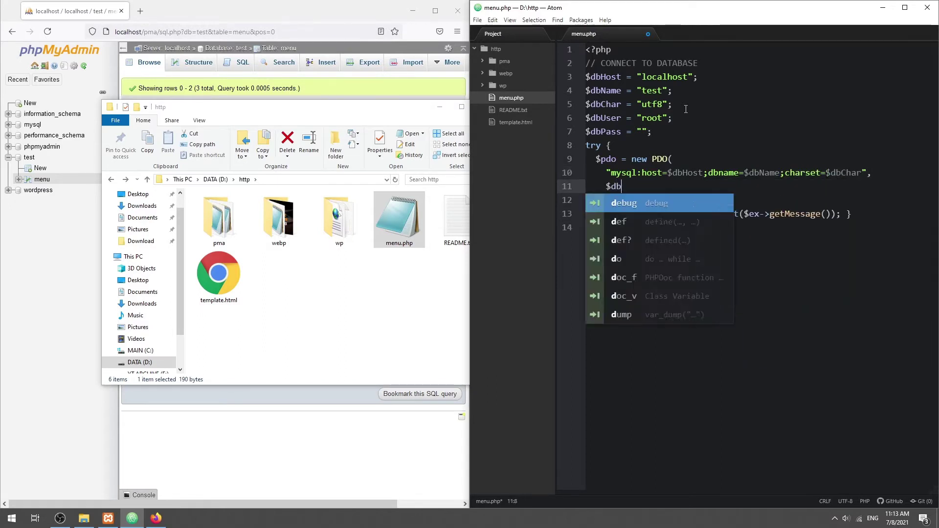
type("User, $d")
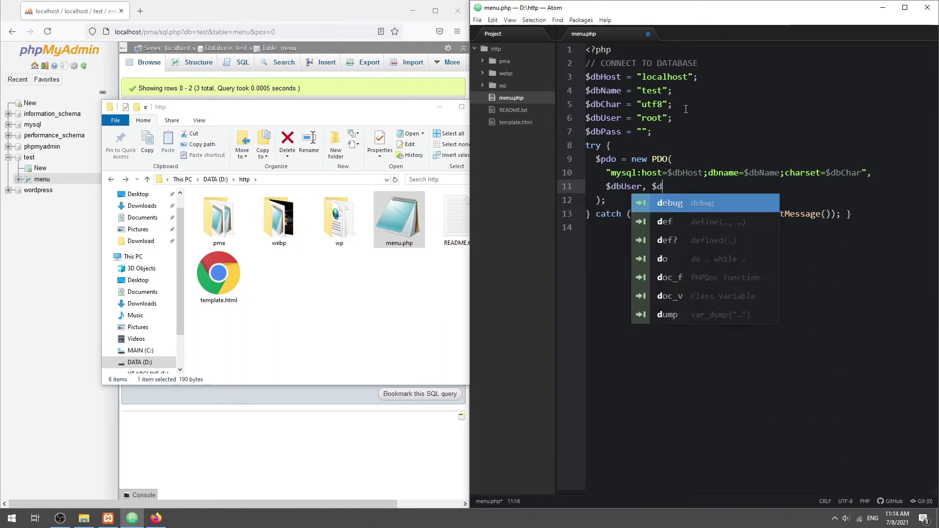
type("bPass, [")
key("Return")
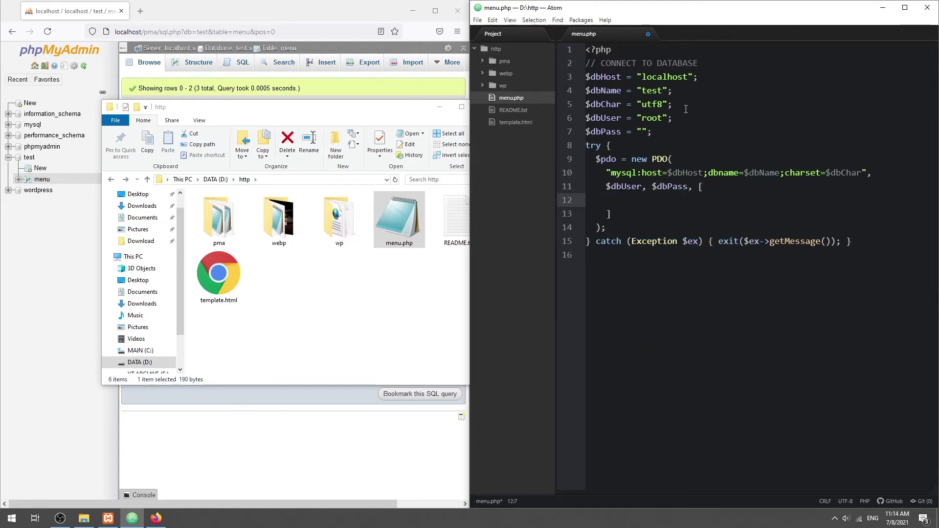
type("PDO::ATTR")
key("Escape")
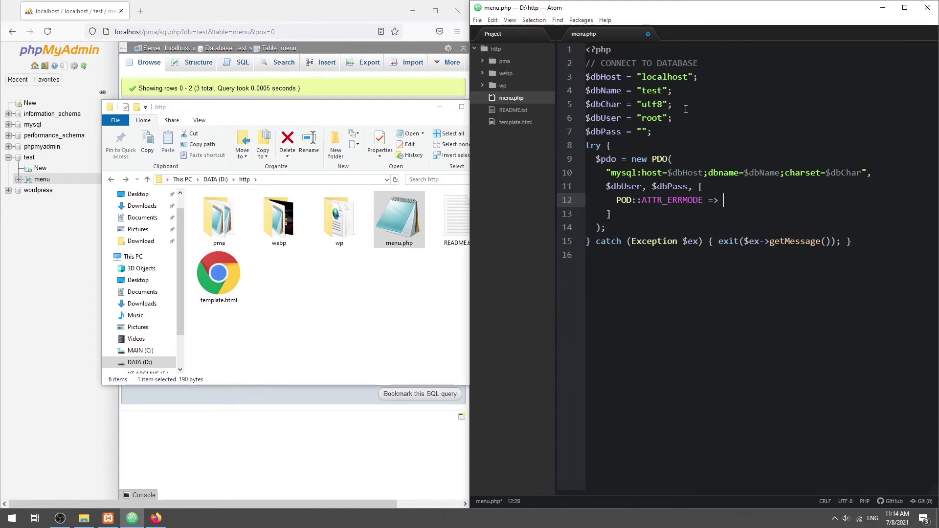
type("PDO::ERRMODE_EXCEPT")
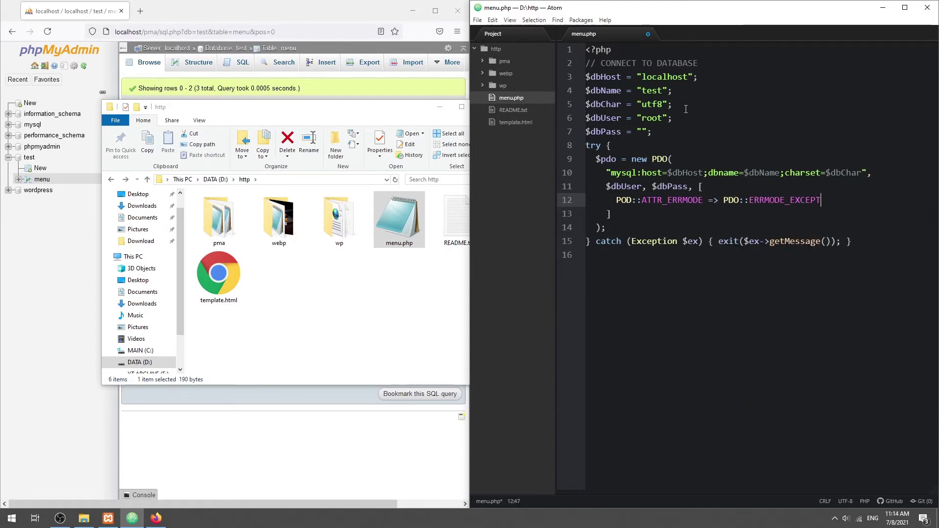
type("ION,")
key("Return")
type("PDO::ATTR_DEFAULT_FETCH")
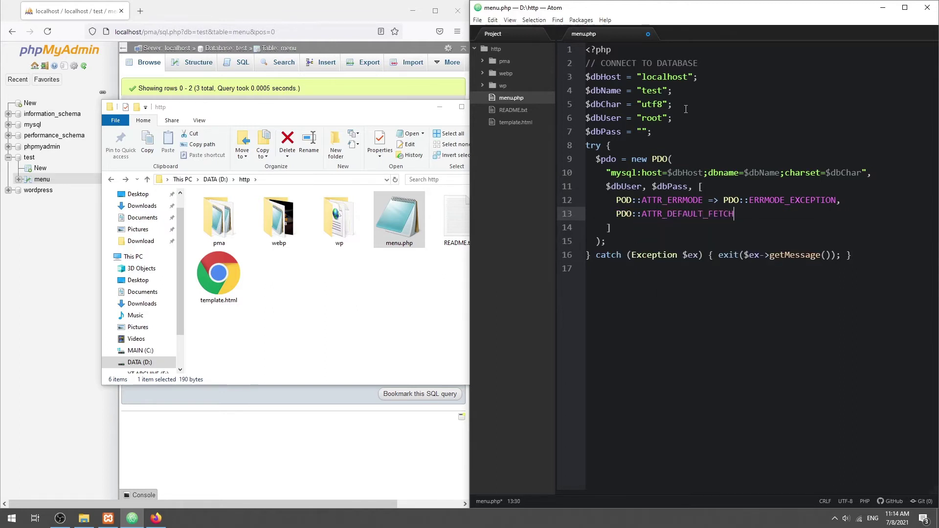
type("_MODE => PDO::FE")
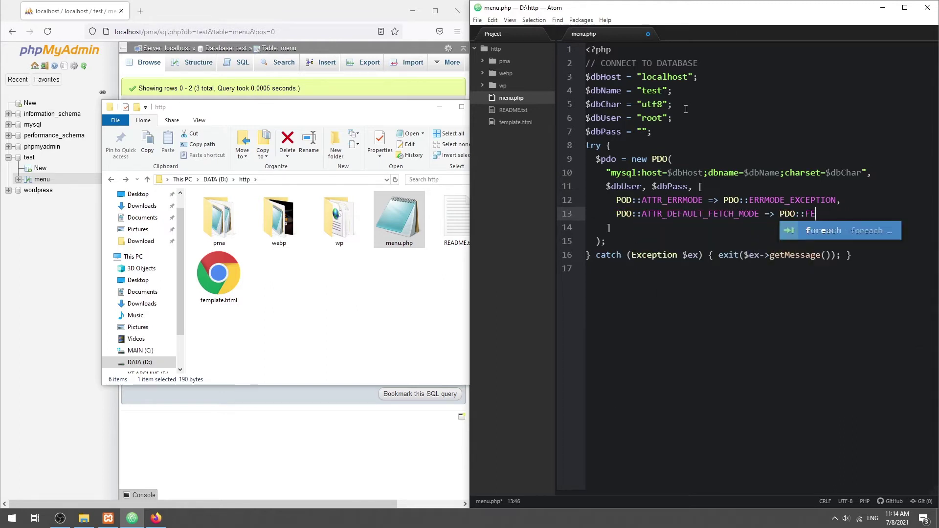
type("TCH_A")
key("Down")
key("Down")
key("Down")
key("Down")
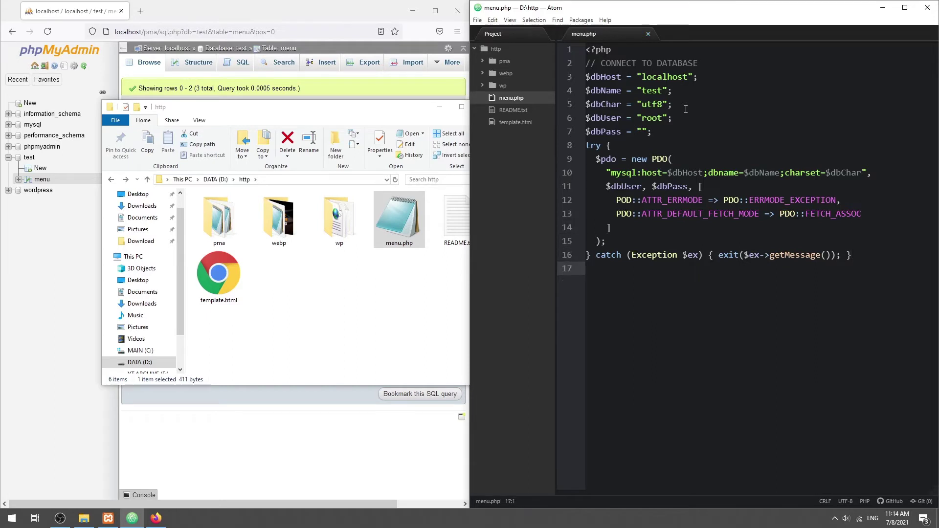
key("Return")
type("// GET MENU")
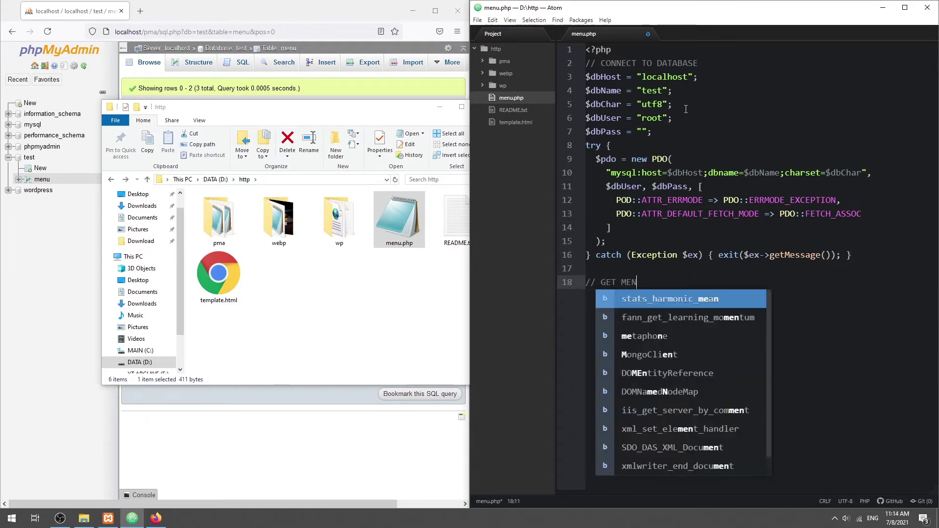
type(" ITEMS")
- Add prepare, execute, fetchAll into $items and print_r($items) under GET MENU ITEMS
key("Return")
type("$stmt = $")
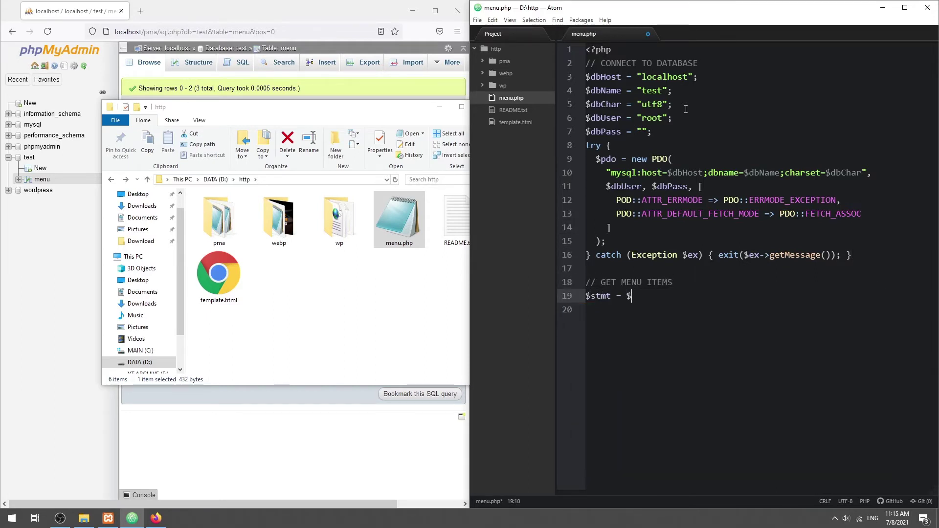
type(">prepare()")
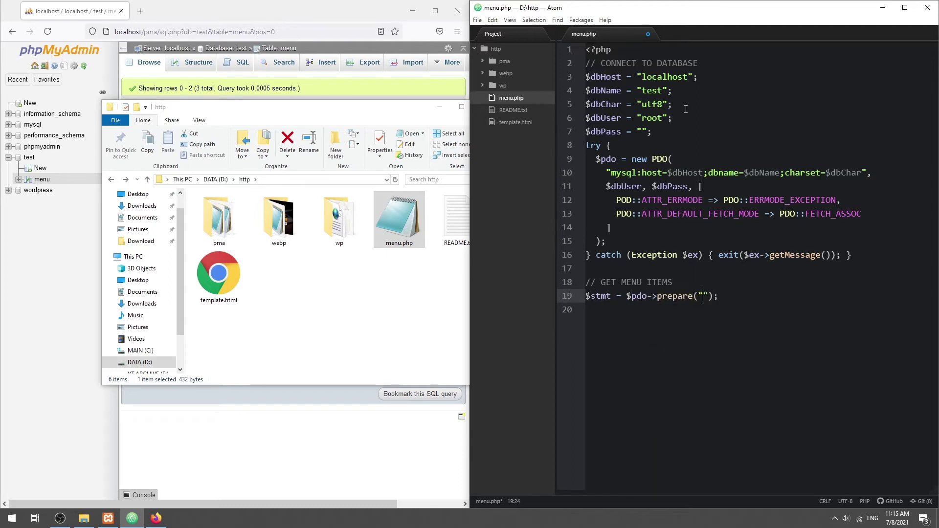
type("SELECT * FROM `menu")
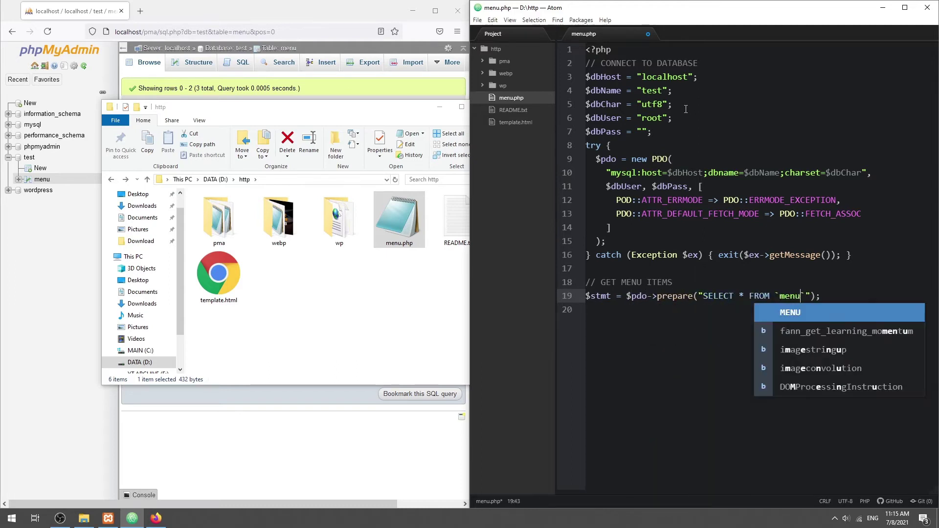
type("`")
key("End")
key("Return")
type("$stmt->execute();")
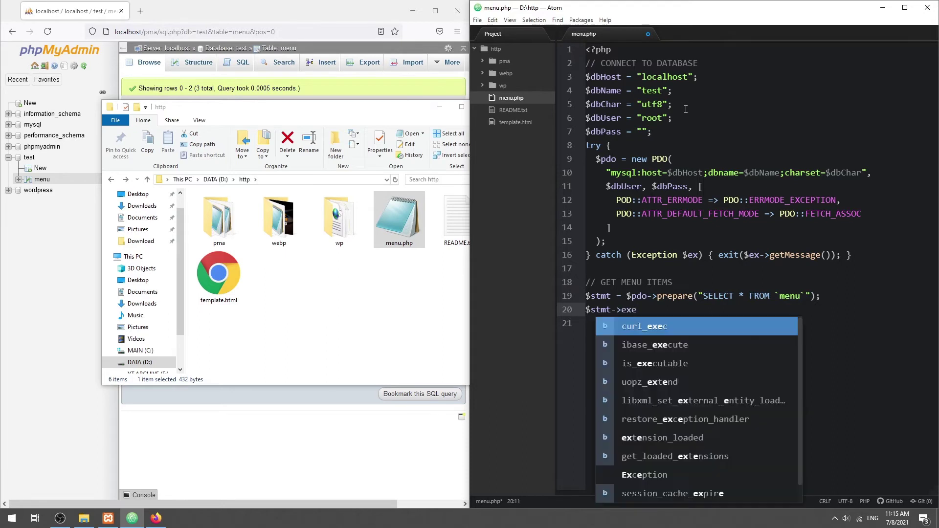
key("Return")
type("$items = $")
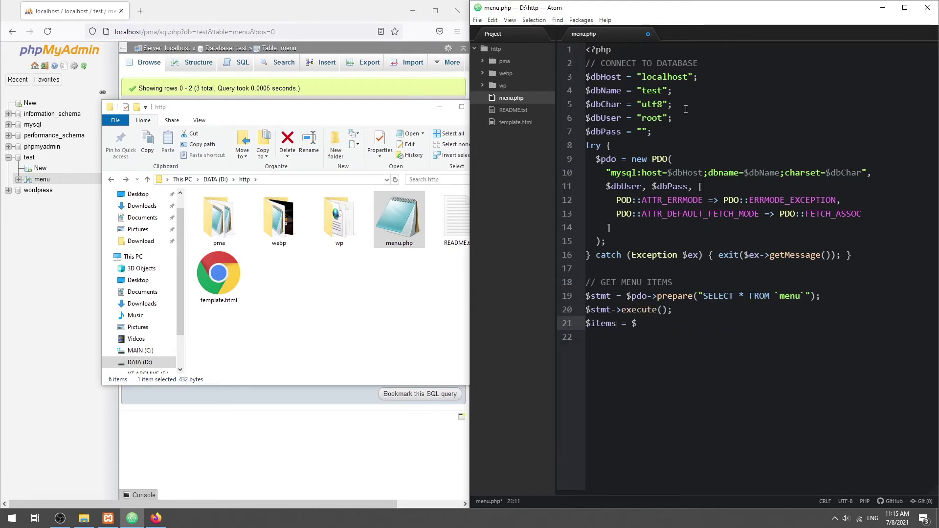
type("stmt->fetchAll();")
key("Return")
type("p")
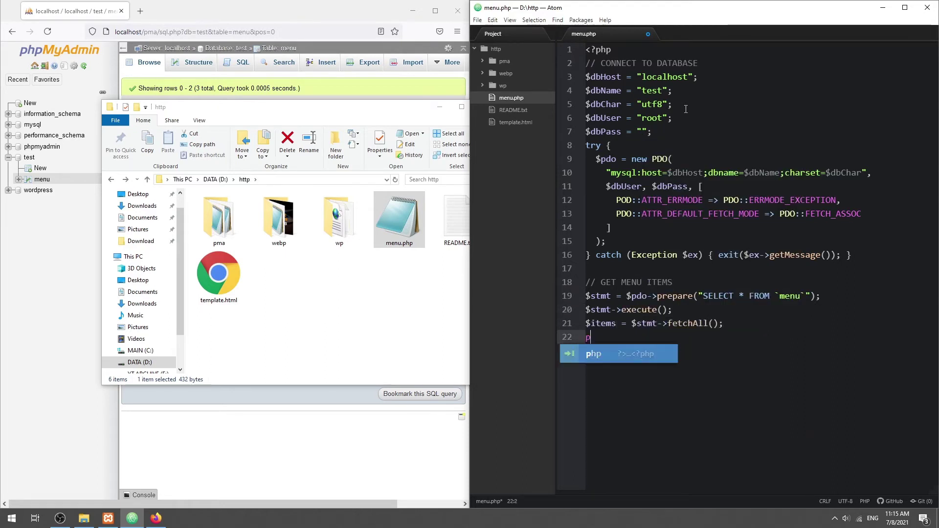
type("rint_r($items);")
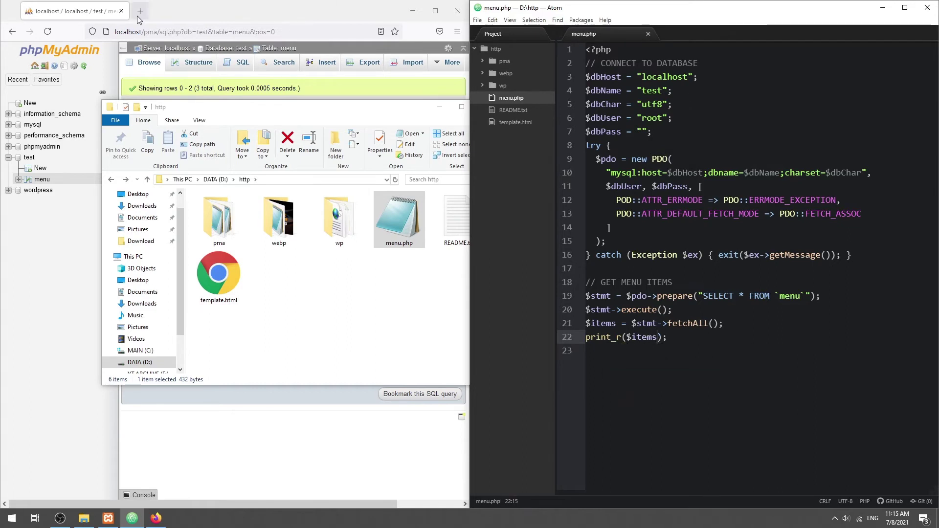
left_click(139, 11)
type("localhost")
- Load localhost/menu.php, fix the POD typo to PDO, reload, and view the source
key("Return")
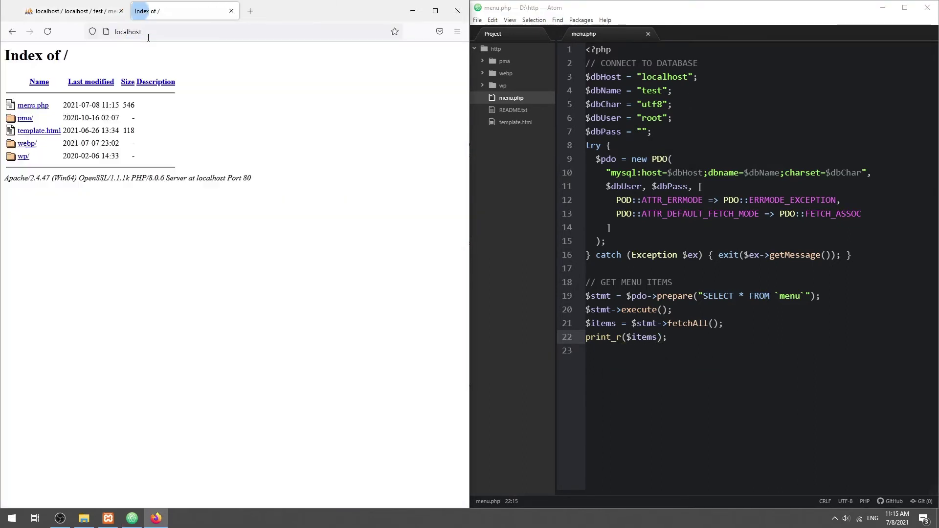
left_click(32, 106)
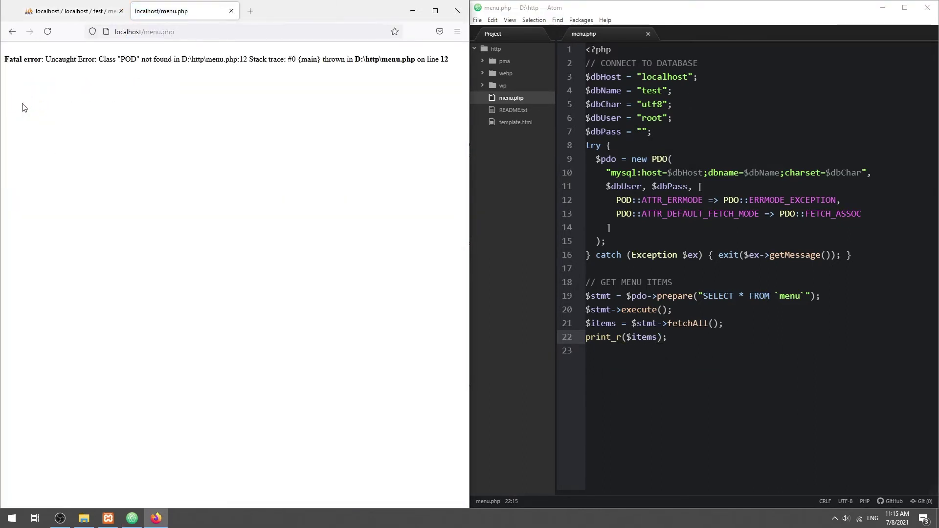
left_click(633, 199)
key("BackSpace")
key("BackSpace")
type("DO")
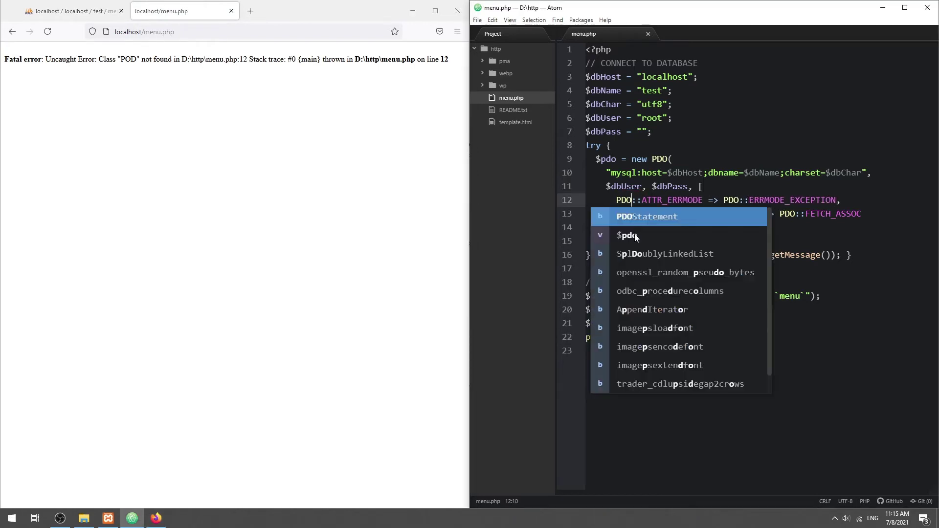
key("Escape")
left_click(47, 32)
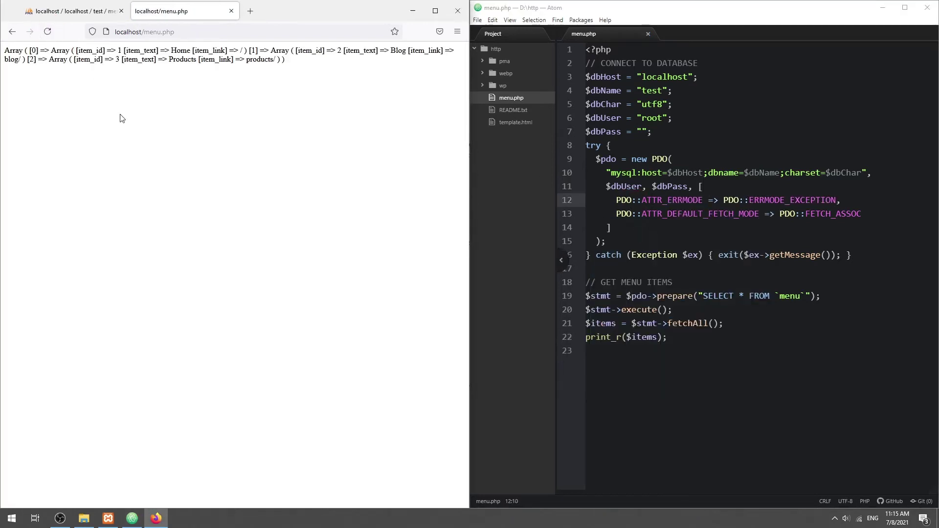
key("ctrl+u")
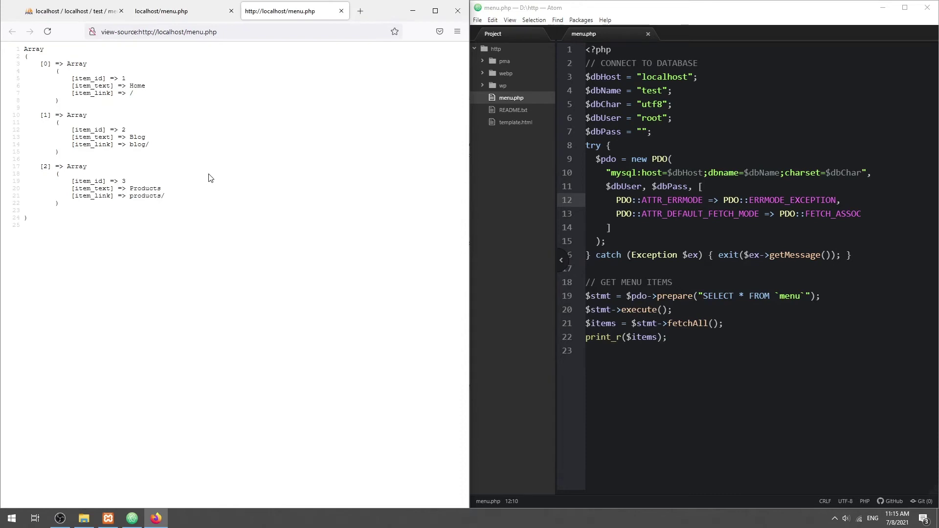
left_click(729, 338)
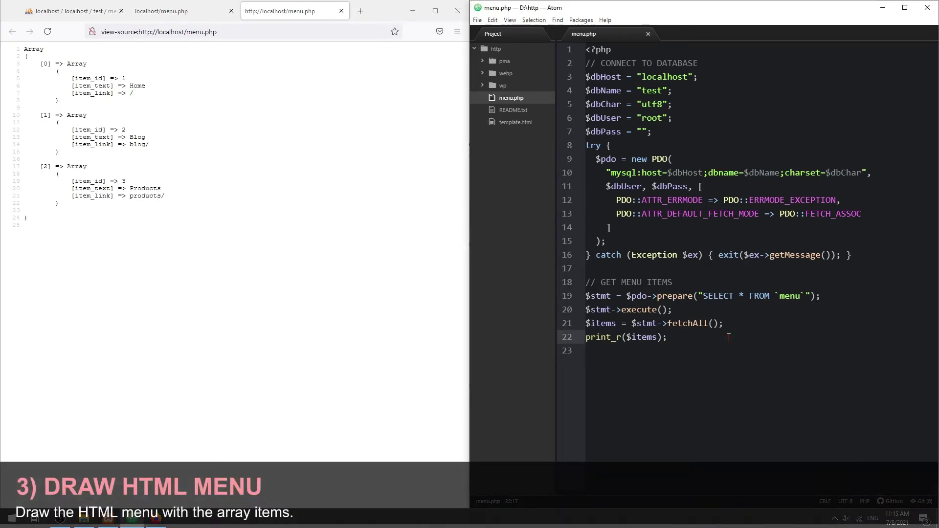
- Duplicate template.html as menu-demo.php and open it in Atom
left_click(86, 521)
key("ctrl+c")
key("ctrl+v")
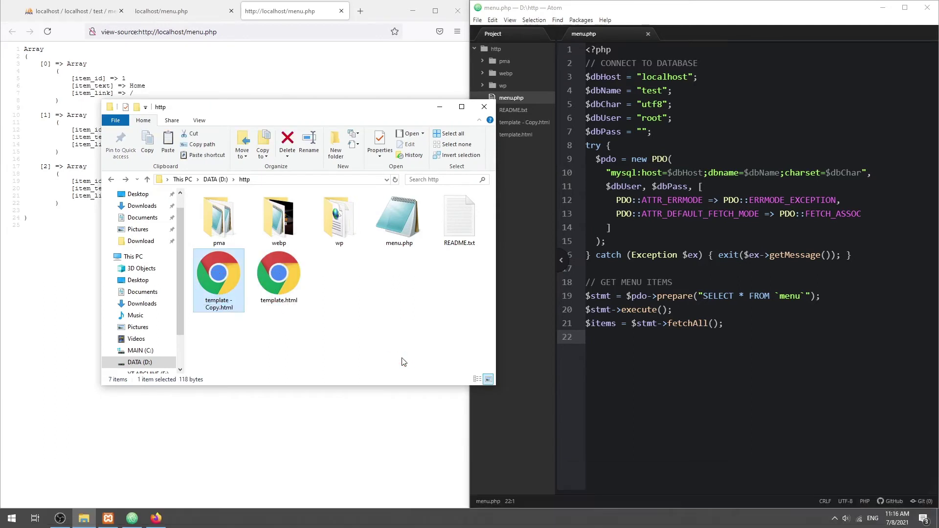
key("F2")
type("menu-d")
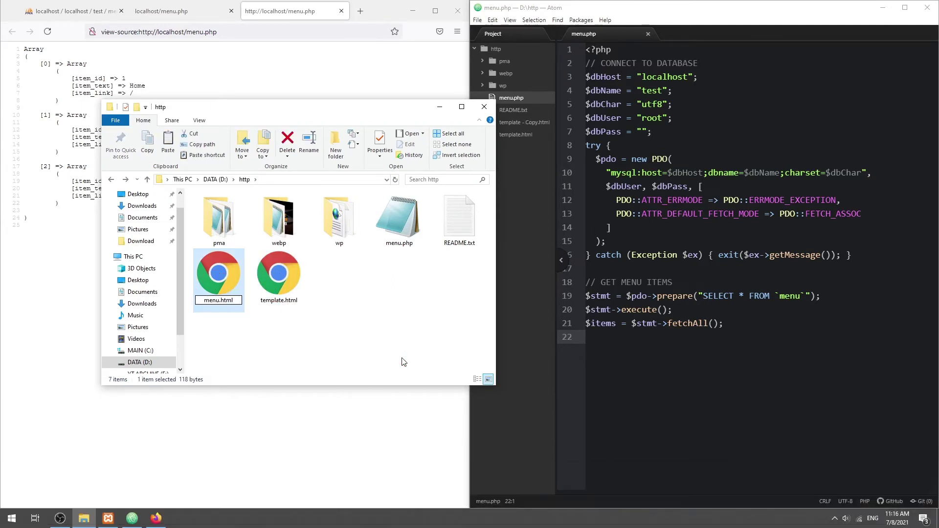
type("emo")
key("Return")
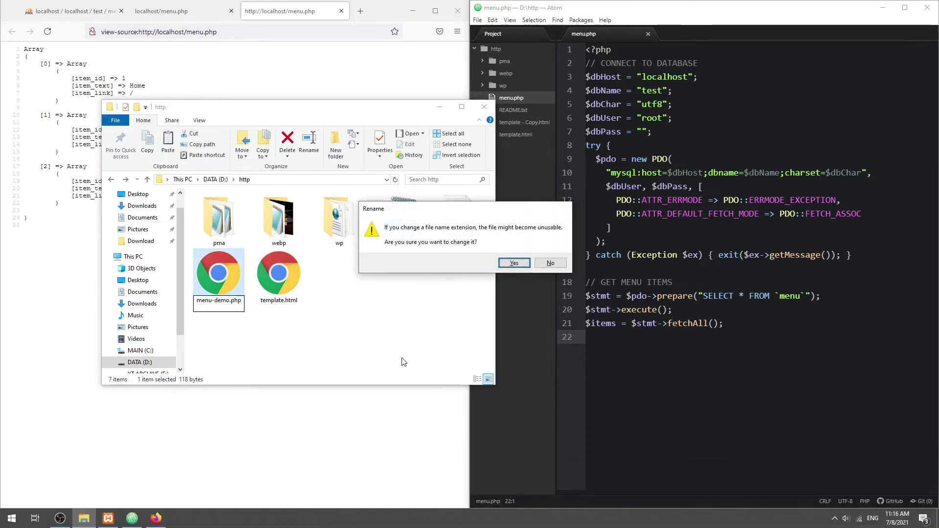
key("Return")
left_click_drag(455, 220, 750, 37)
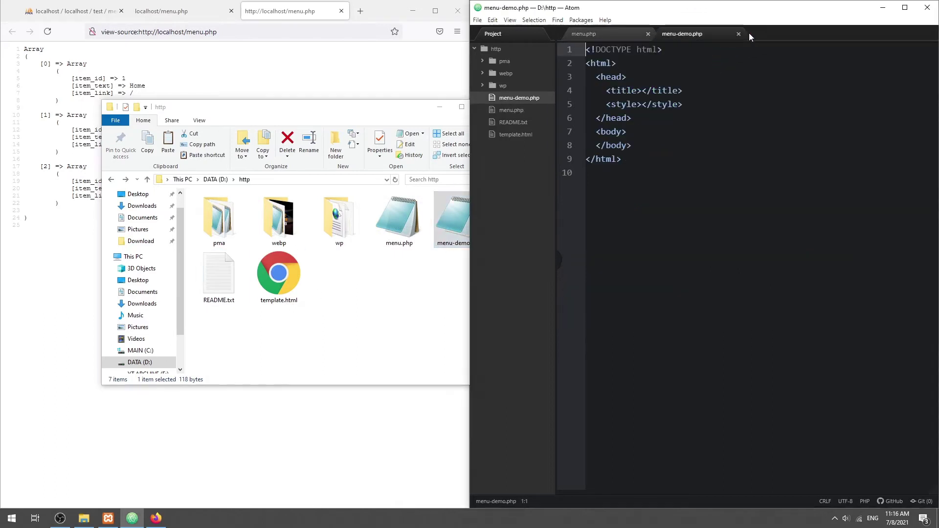
- Add nav tags in the body with a PHP block inside
left_click(642, 90)
type("Dynamic Menu")
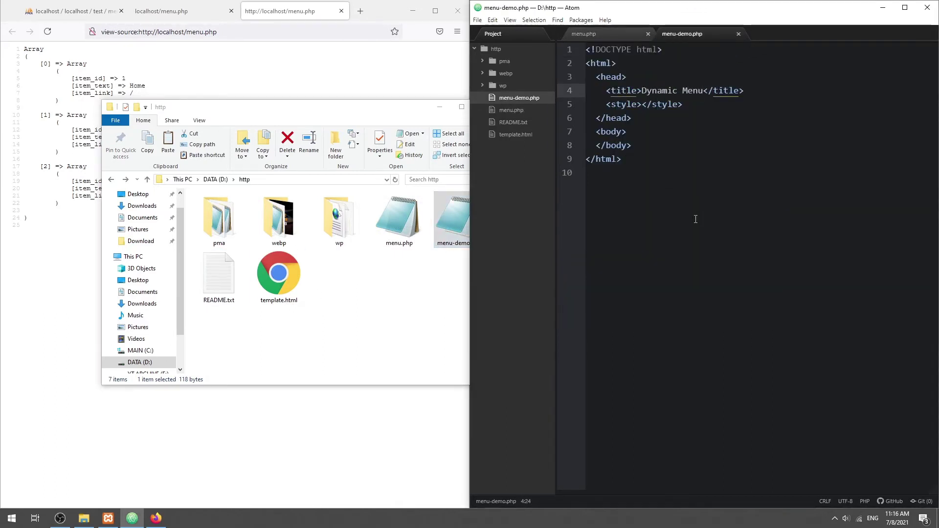
key("Down")
key("Down")
key("Down")
key("End")
key("Return")
type("<nav></na")
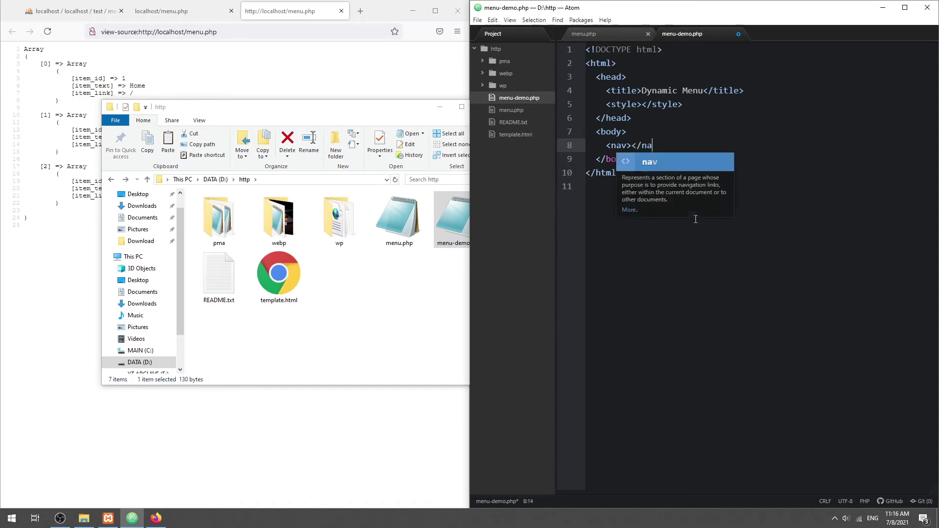
type("v")
type("<?php<")
key("Escape")
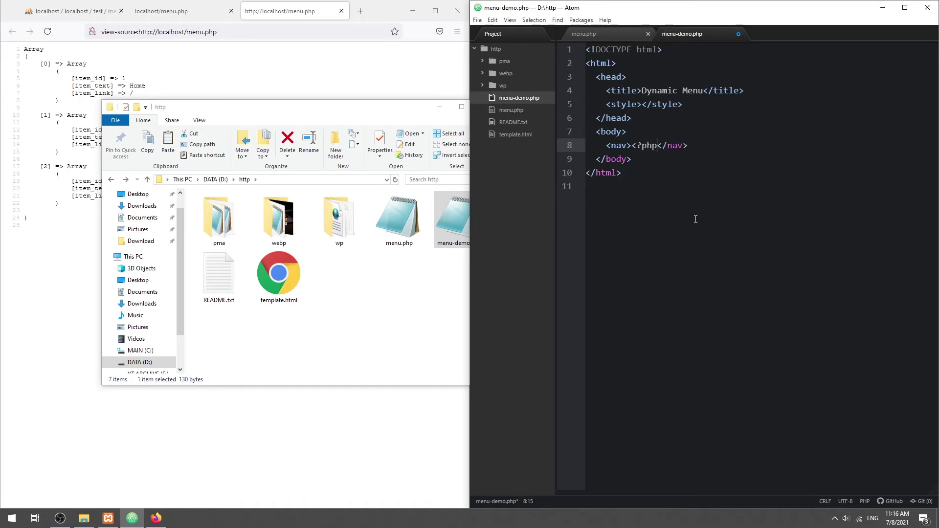
key("Return")
type("?")
key("Home")
key("Return")
key("Up")
type("ITEMS")
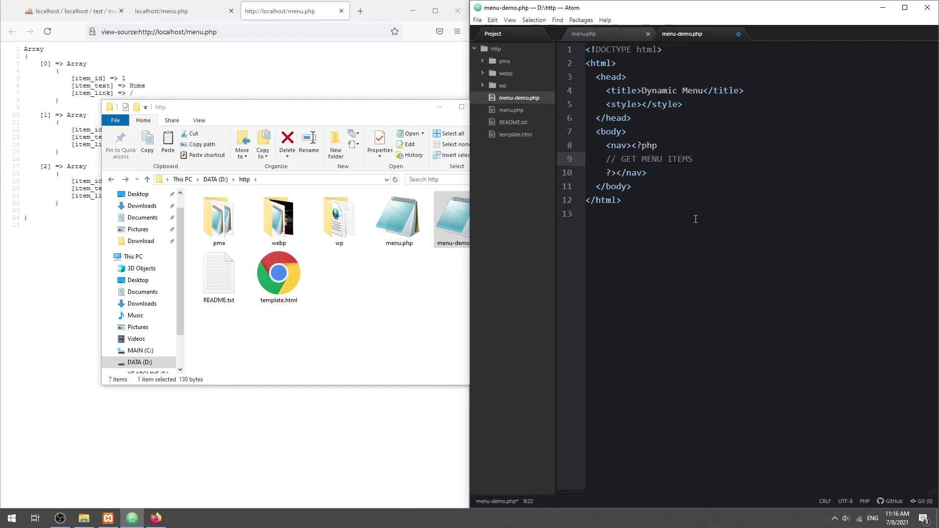
- Require menu.php, add a comment, and open a foreach loop over $items
key("Return")
type("req")
key("Tab")
type("menu.php")
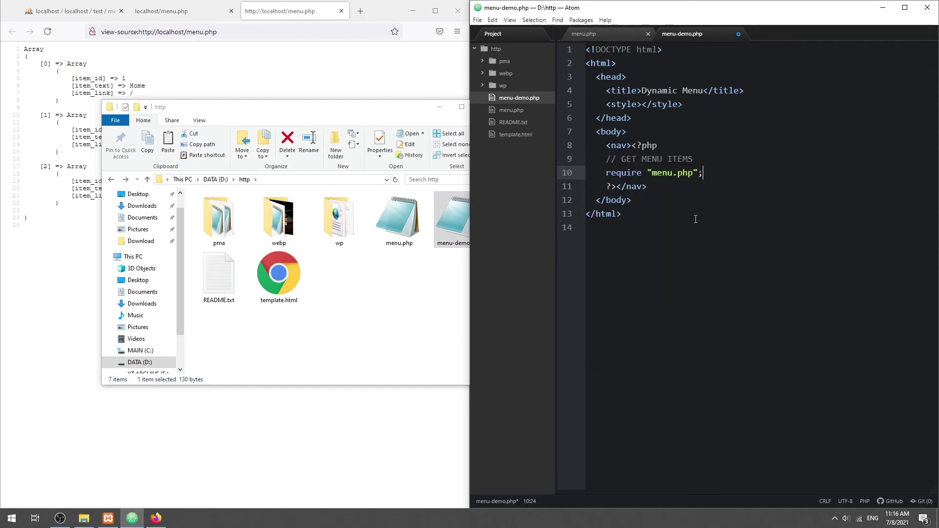
key("End")
key("Return")
key("Return")
type("// DRAW MENU ITEMS")
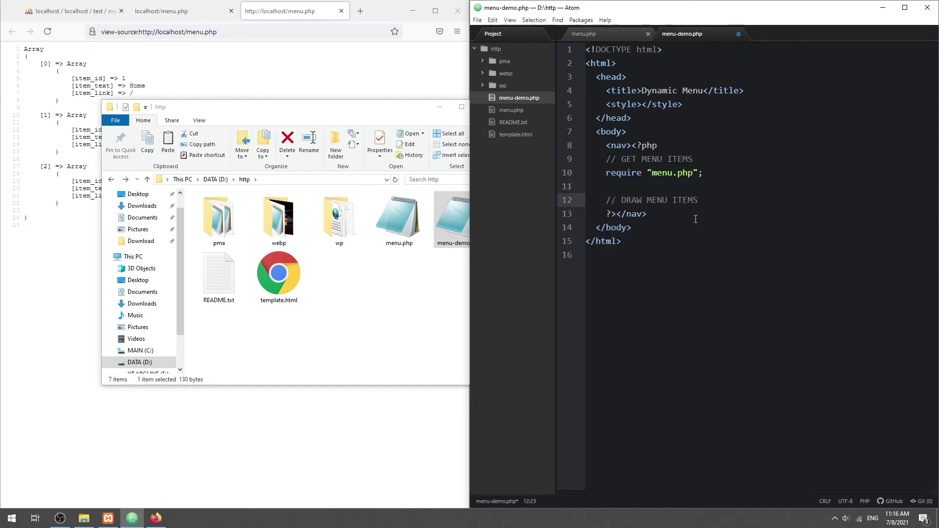
key("Return")
type("foreach ($items as $i")
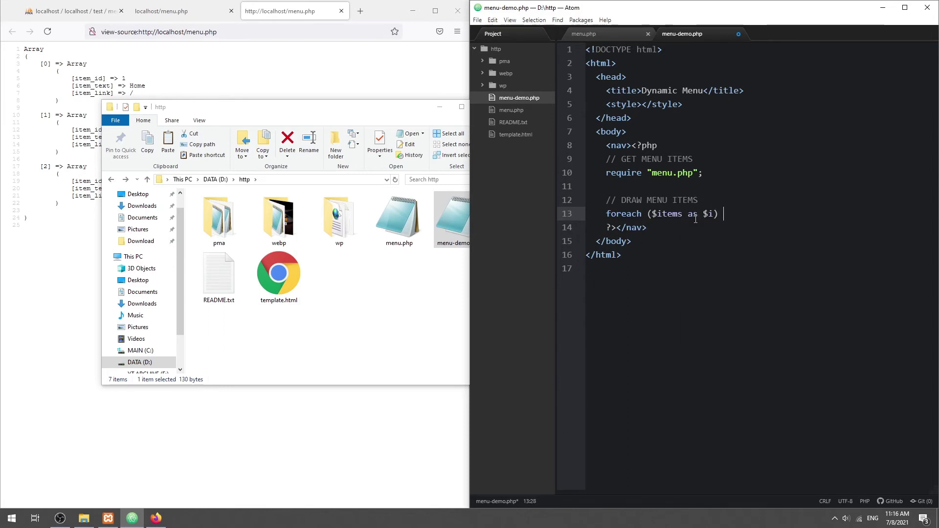
key("End")
type("{")
key("Return")
type("echo \"<a><")
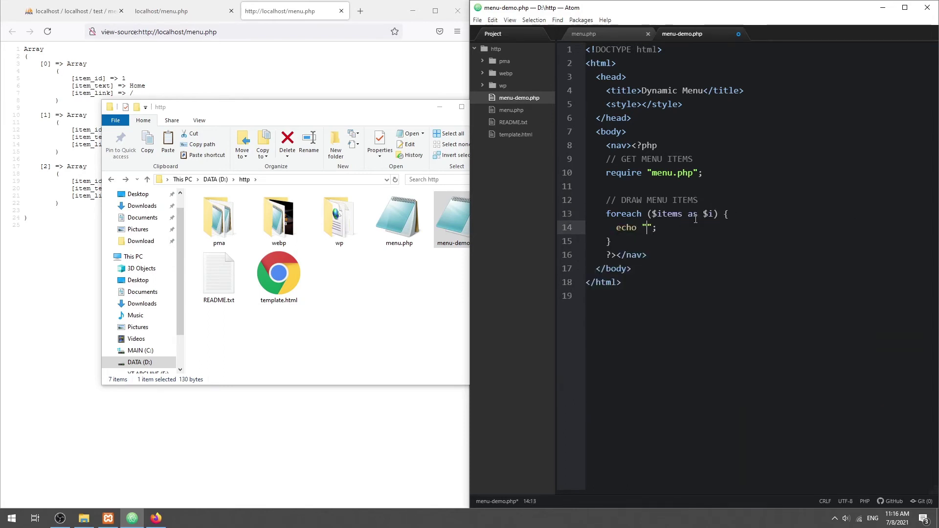
type("/a")
- Echo each item as an <a> link to item_link, labelled with item_text
key("Left")
key("Left")
key("Left")
type("ef=")
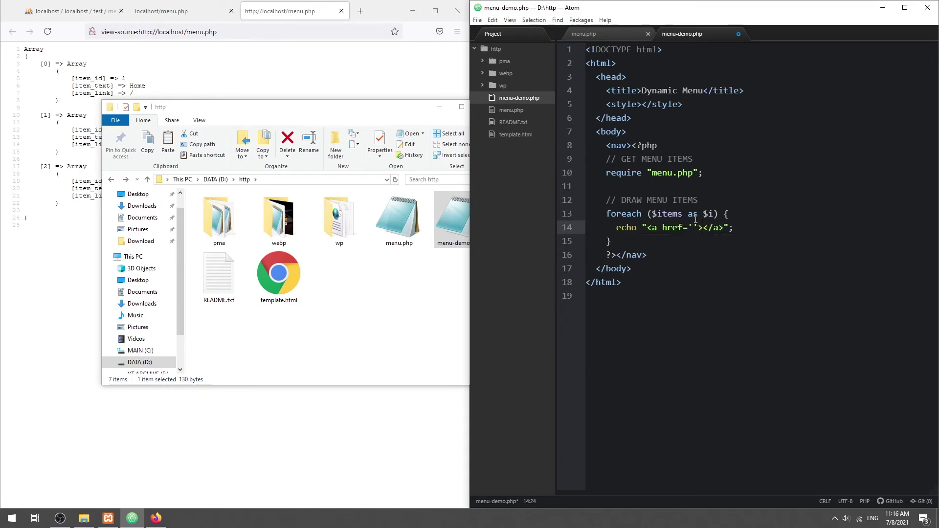
key("End")
key("Delete")
key("Delete")
key("Delete")
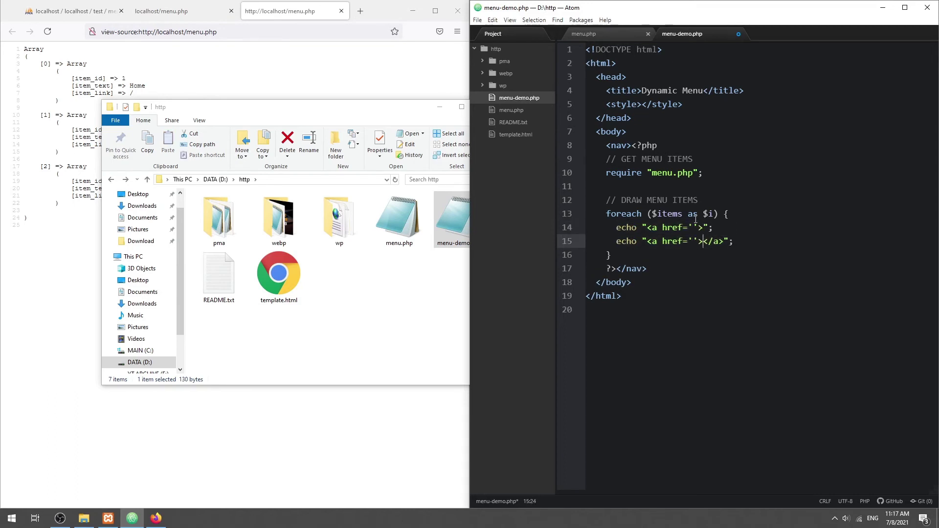
left_click_drag(647, 241, 703, 241)
key("Delete")
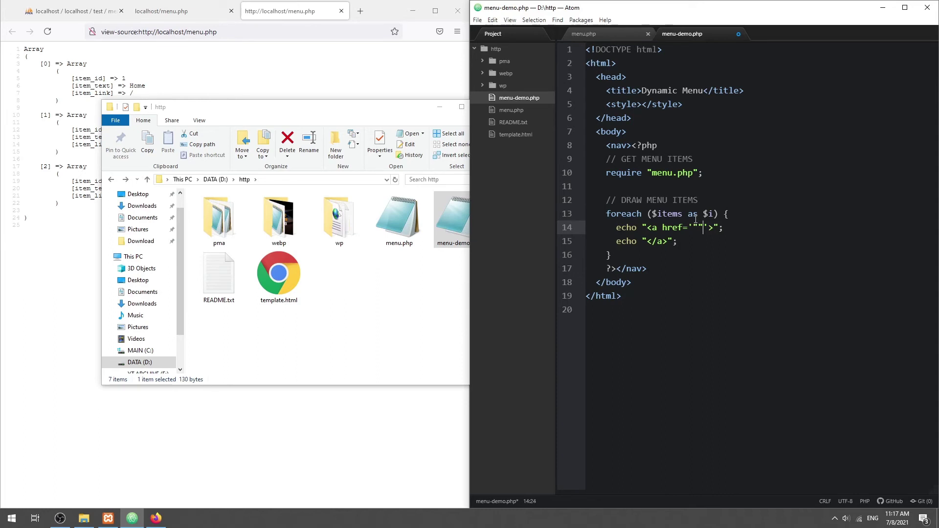
type(". $i[")
type("item_link'] .")
key("Return")
type("echo ")
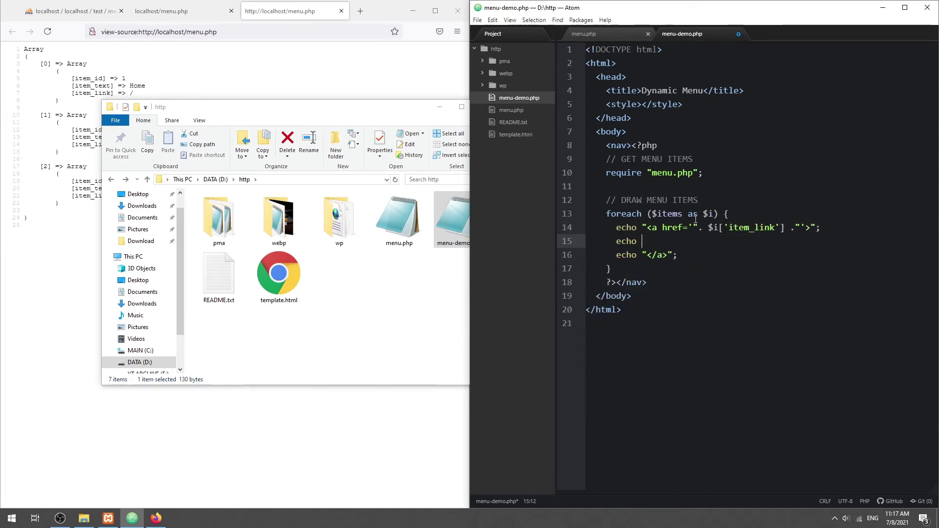
type("$i['item_text']")
left_click(279, 11)
- Open menu-demo.php from the localhost index, add the missing semicolon, and reload
middle_click(323, 12)
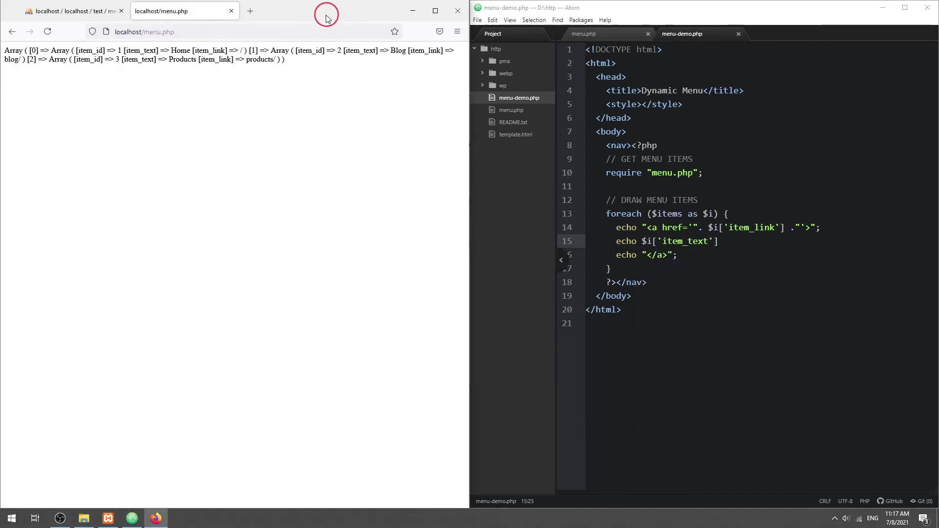
left_click(12, 32)
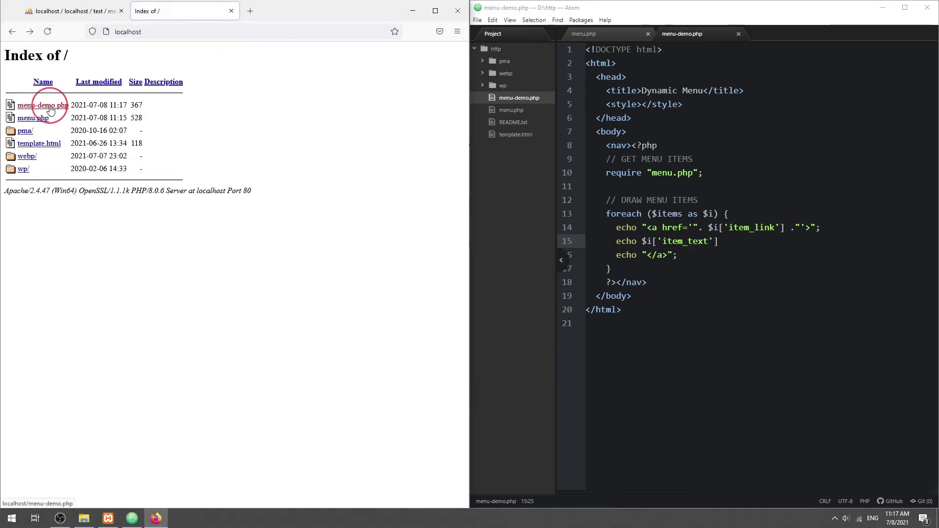
left_click(49, 106)
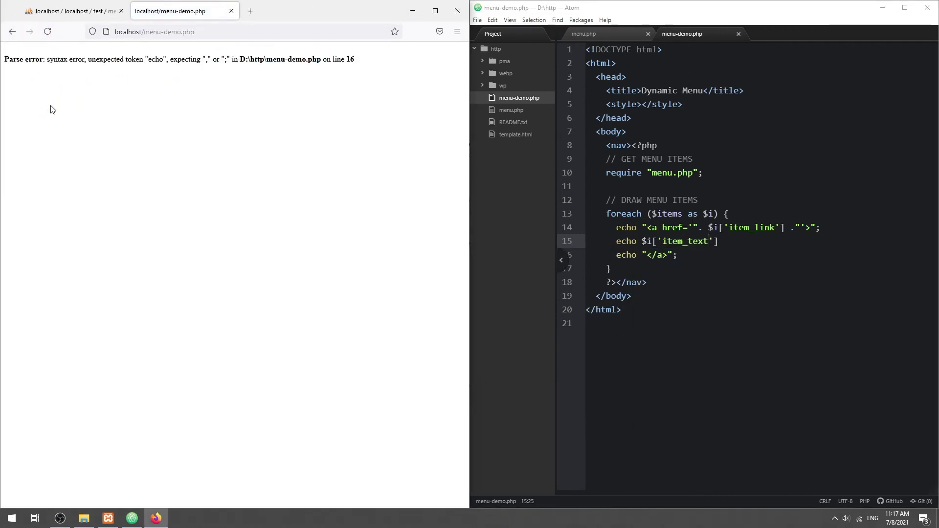
left_click(752, 242)
type(";")
left_click(48, 32)
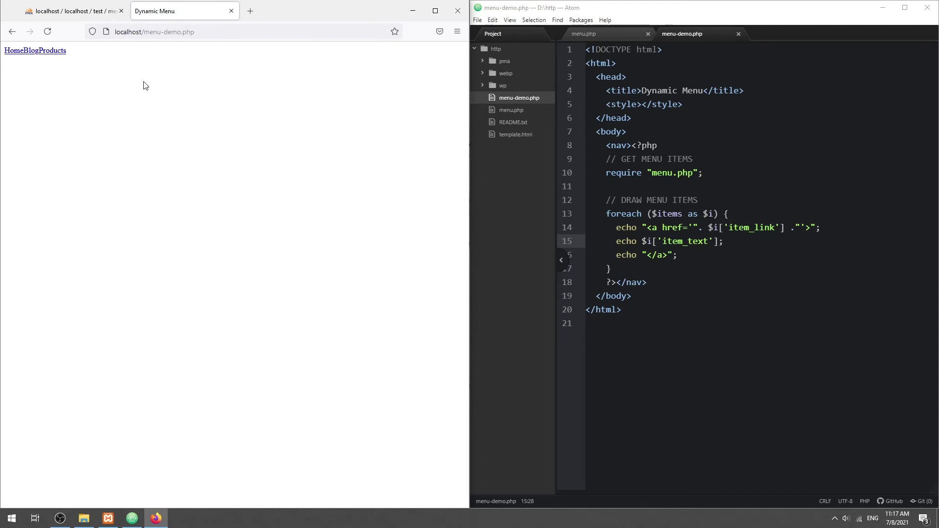
left_click(642, 104)
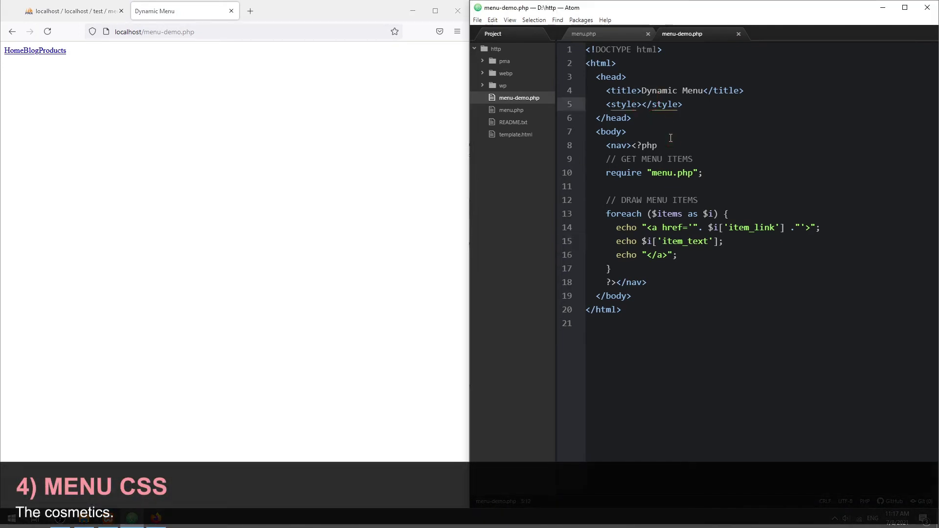
- Give the nav id dmenu and style #dmenu with display flex, width 100%, black background
key("Return")
key("Down")
key("Down")
key("Down")
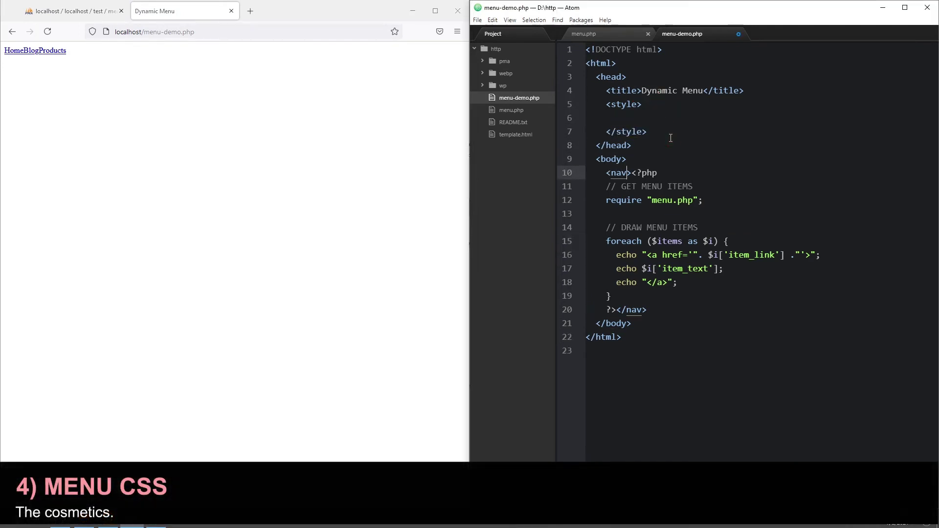
type("id=\"dmenu")
key("Up")
key("Up")
key("Up")
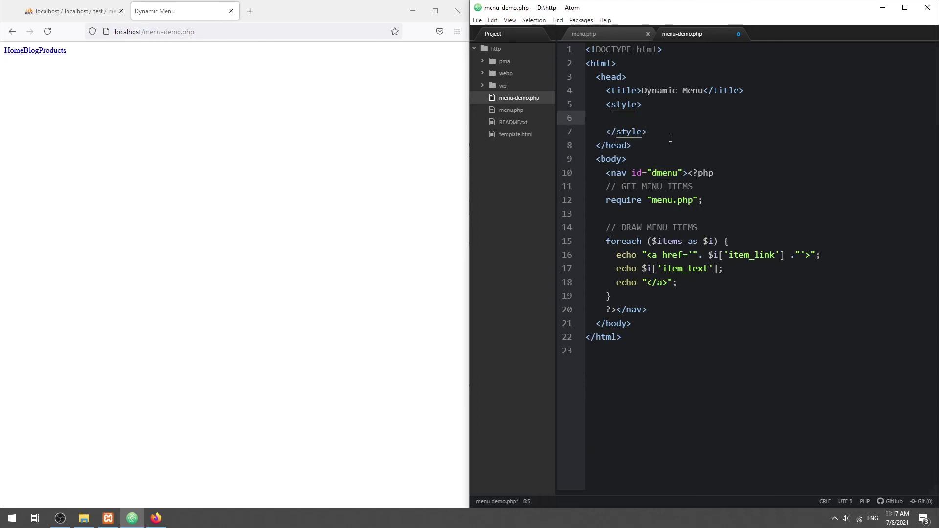
type("#dmenu {")
key("Return")
type("display: flex;")
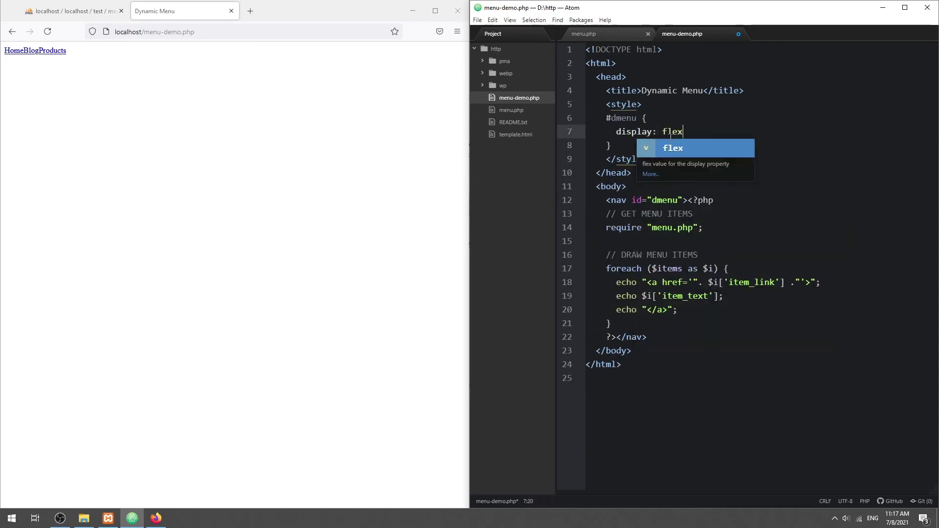
key("Return")
type("width: 100%;")
key("Return")
type("back")
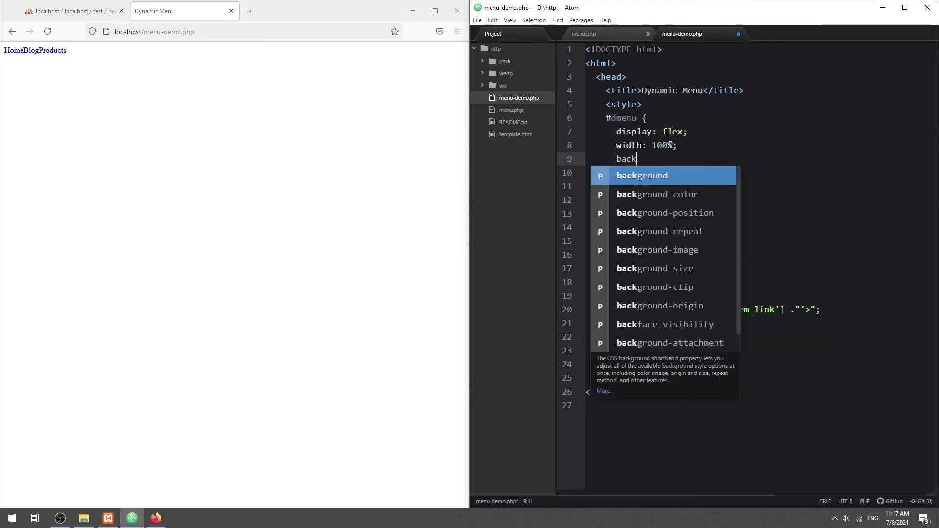
type("ground: blackl;")
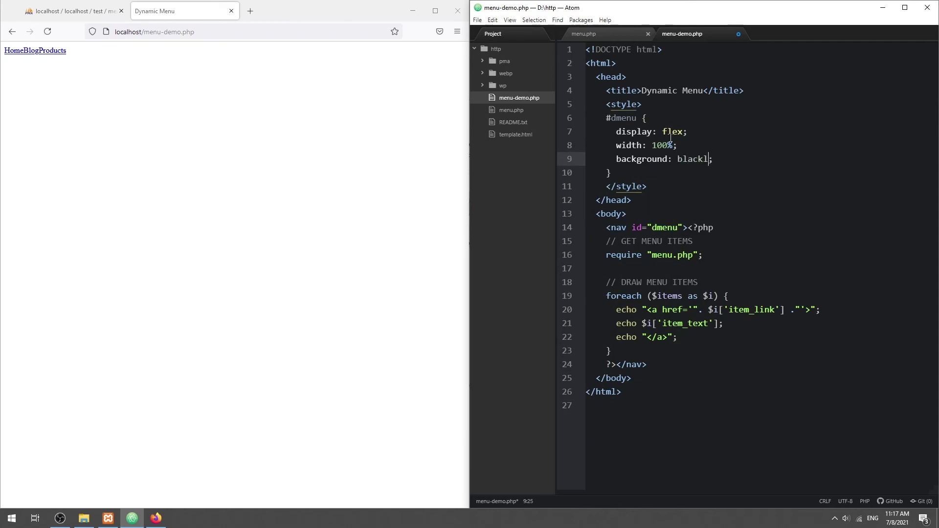
key("Up")
key("Up")
key("Up")
- Add a #dmenu a rule with width 100% and white color, save, and reload
key("Home")
key("ctrl+shift+Right")
key("ctrl+c")
key("Down")
key("Down")
key("Down")
key("End")
key("Return")
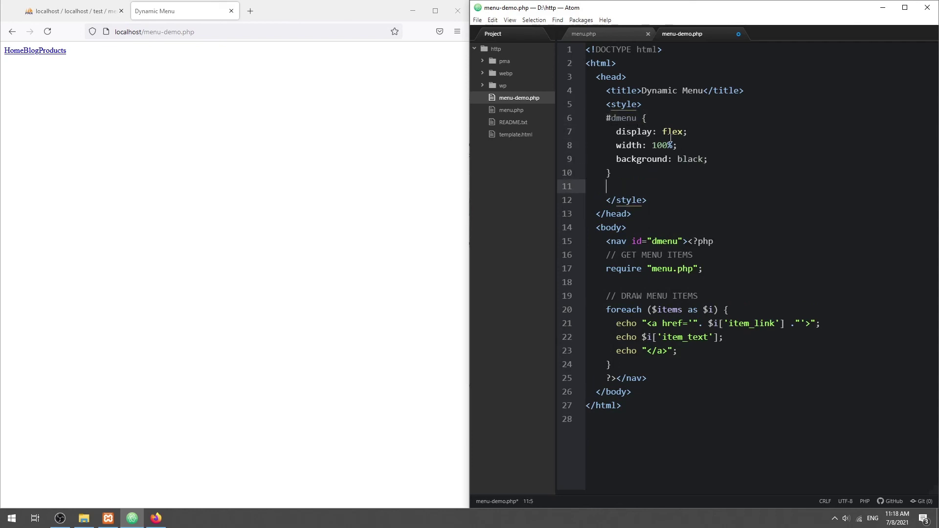
key("ctrl+v")
type("a {")
key("Return")
type("color: #white;")
key("Up")
key("End")
key("Return")
type("width: 100%;")
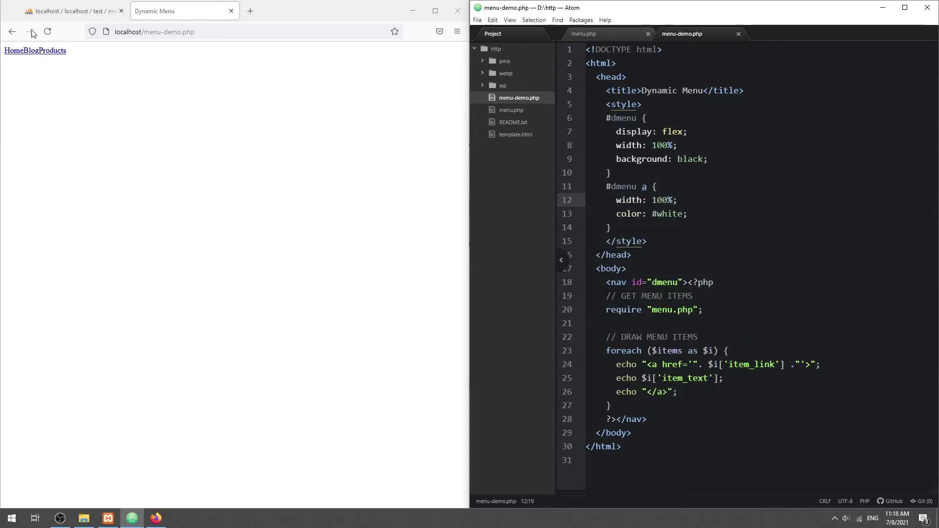
key("ctrl+s")
left_click(47, 32)
- Make the link color white !important, save, and reload Firefox
left_click(715, 215)
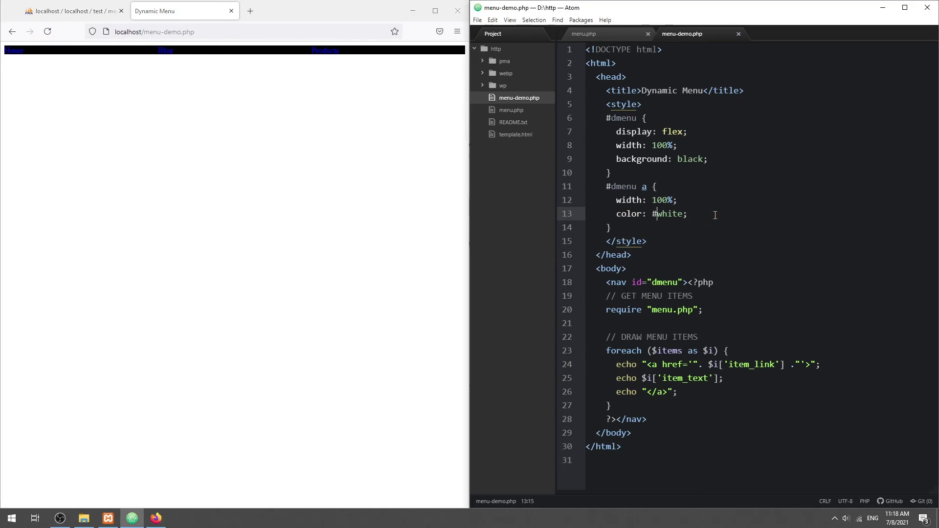
type("!impor")
key("Tab")
key("ctrl+s")
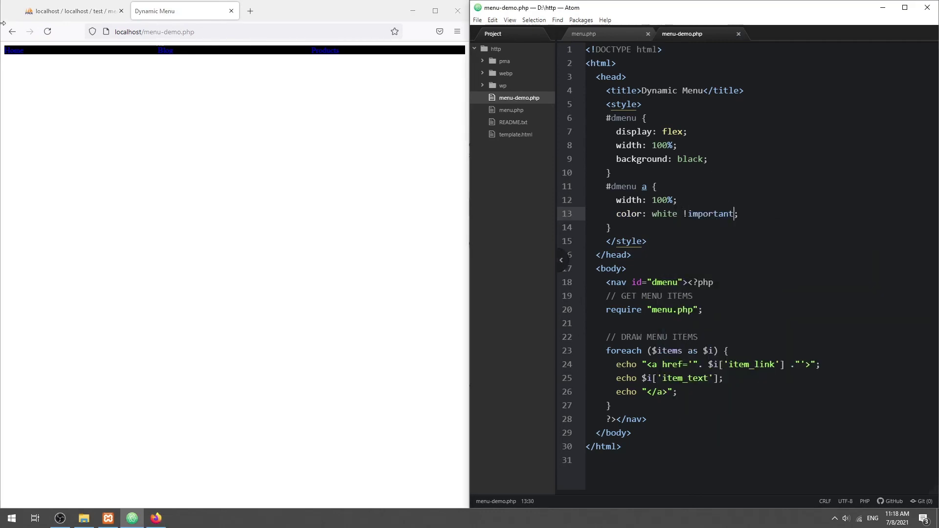
left_click(47, 31)
- Add box-sizing border-box, padding 10px and text-align center to #dmenu a, then reload
key("Return")
type("box-")
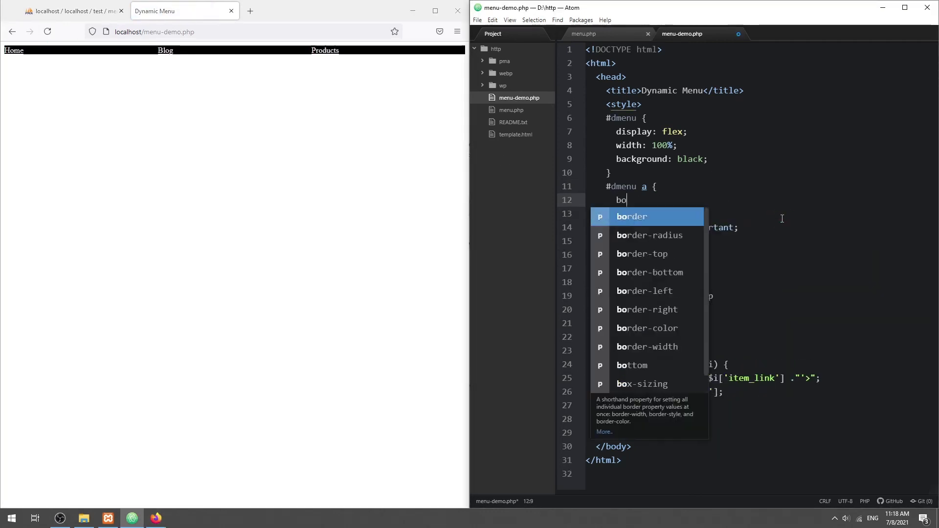
key("Tab")
key("Tab")
key("Down")
key("Return")
type("padd")
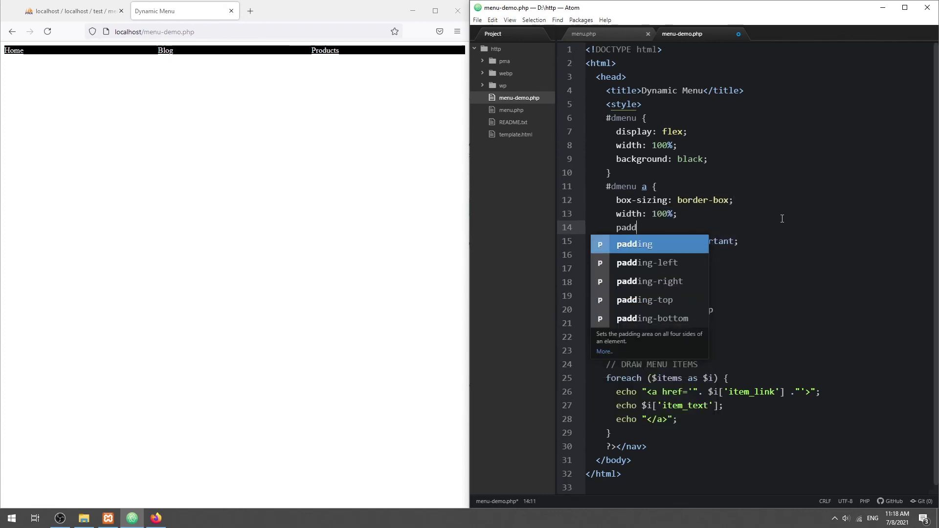
key("Tab")
type("10px")
key("End")
key("Return")
type("text-a")
key("Tab")
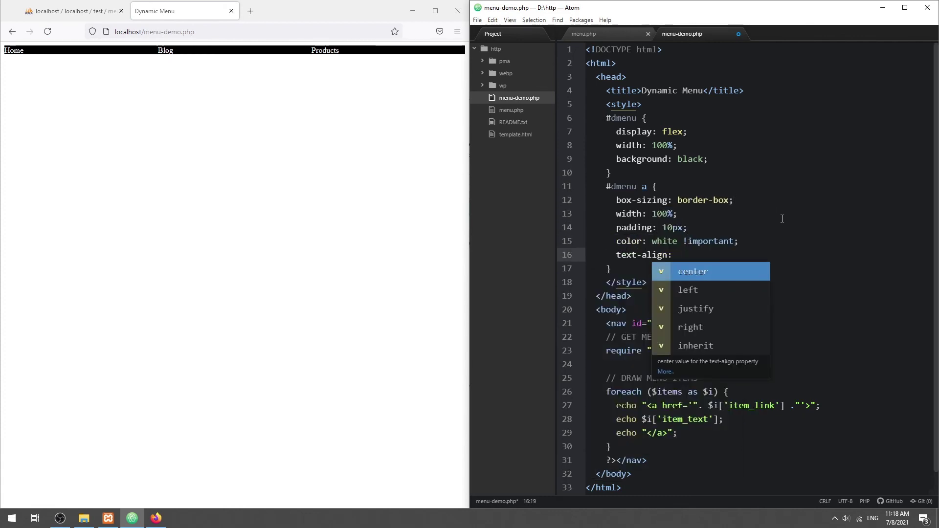
key("Tab")
left_click(46, 31)
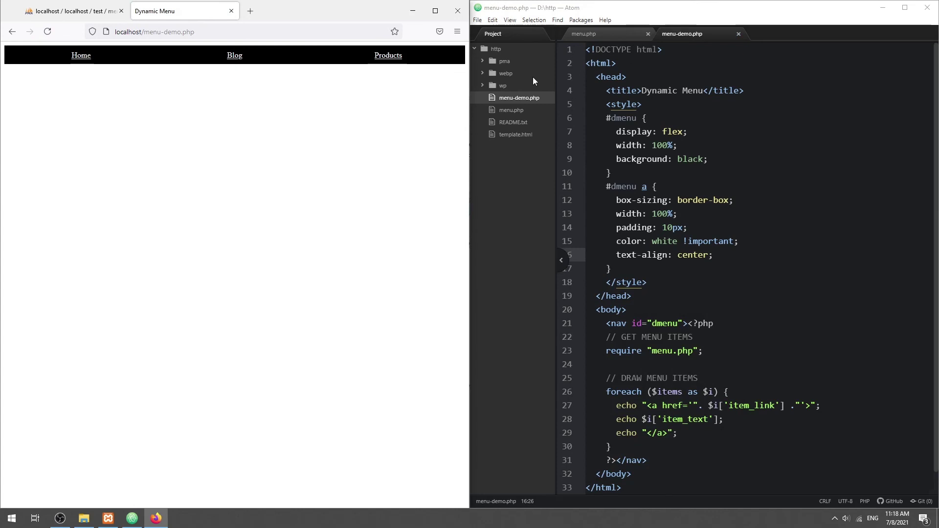